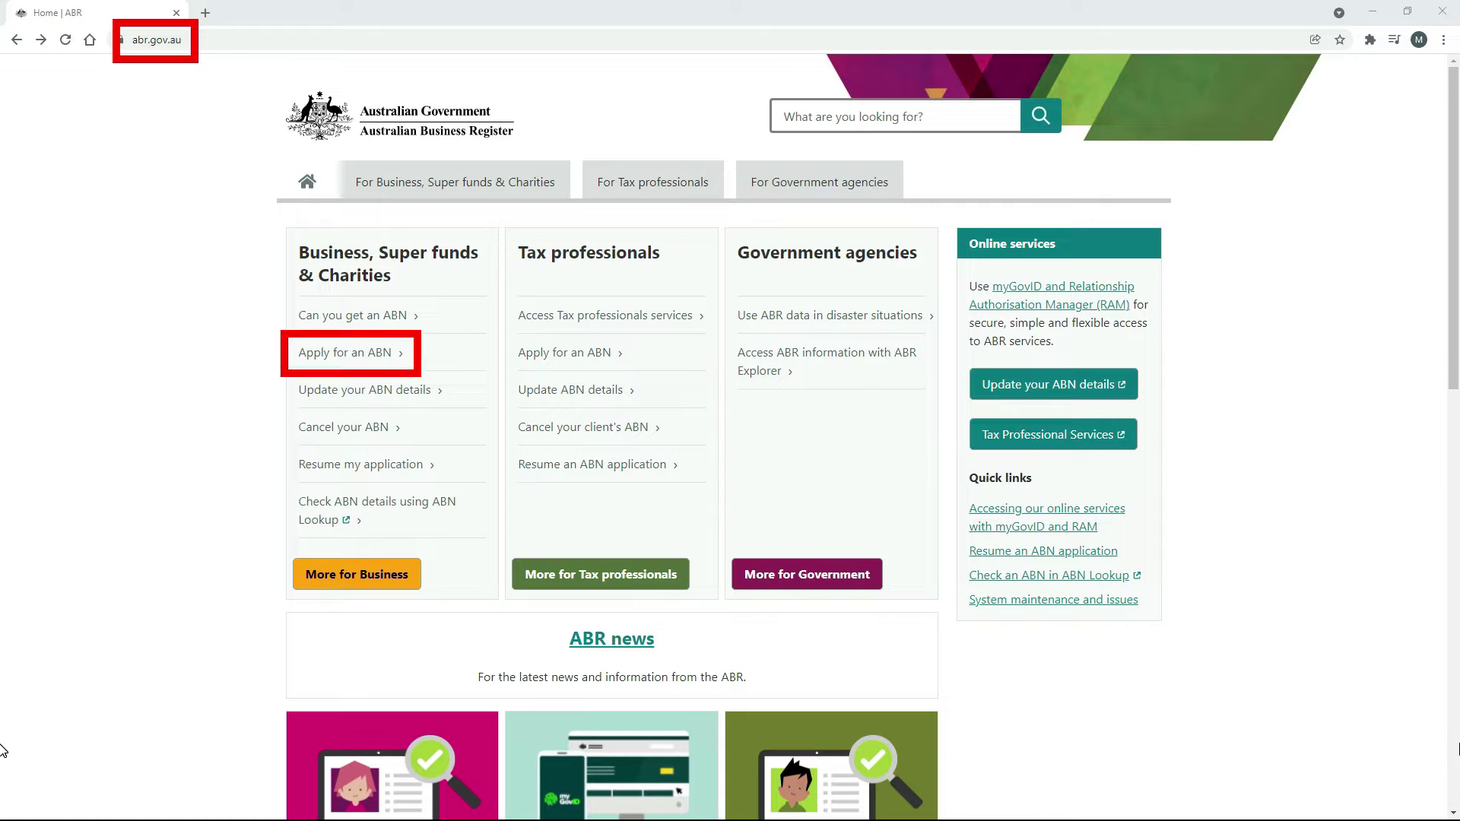
Open the 'Applying for an ABN | ABR' page from the Google search results.
{"action": "left_click", "coordinate": [351, 360]}
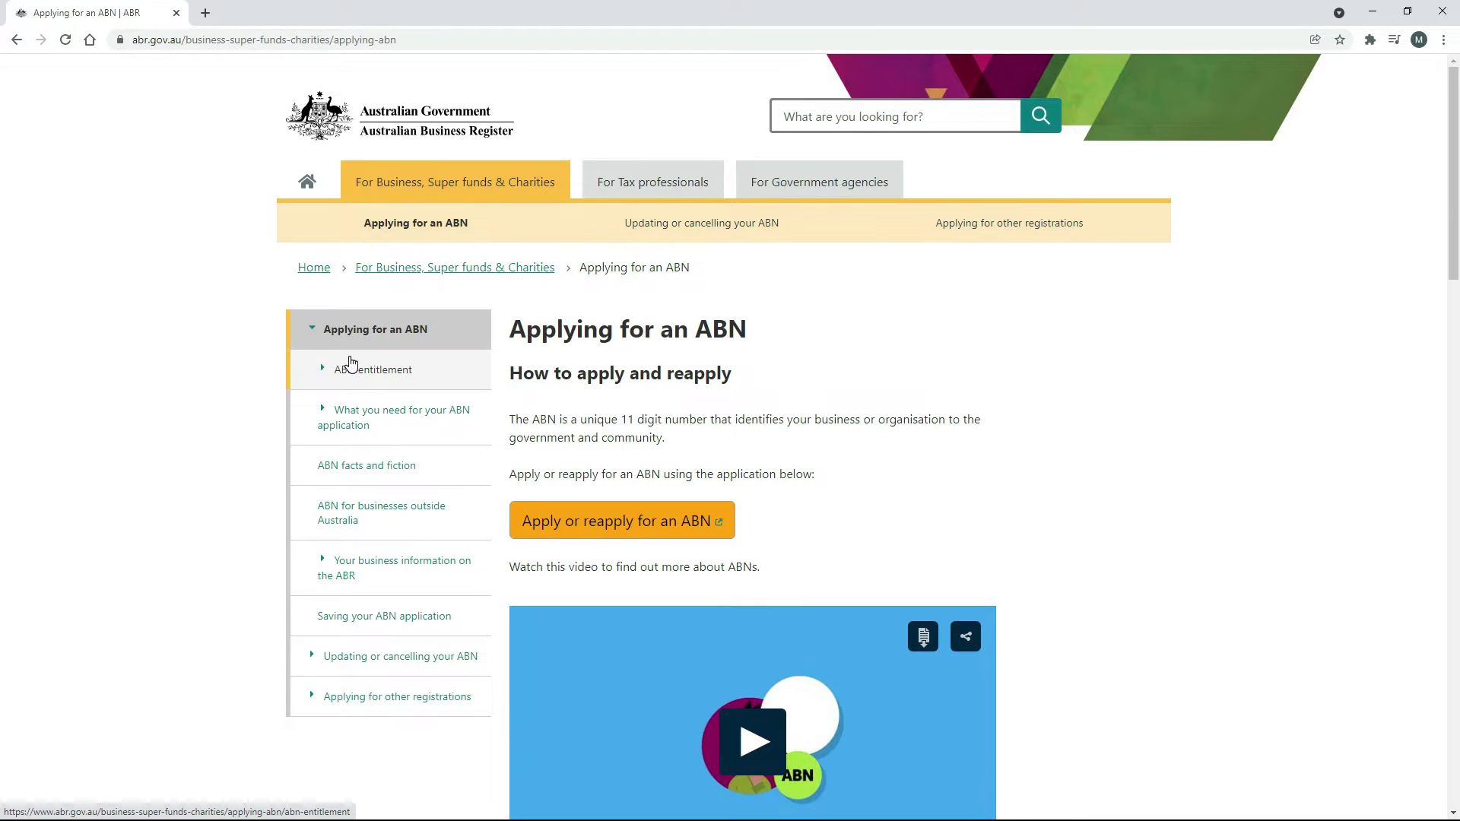
{"action": "key", "text": "alt+Left"}
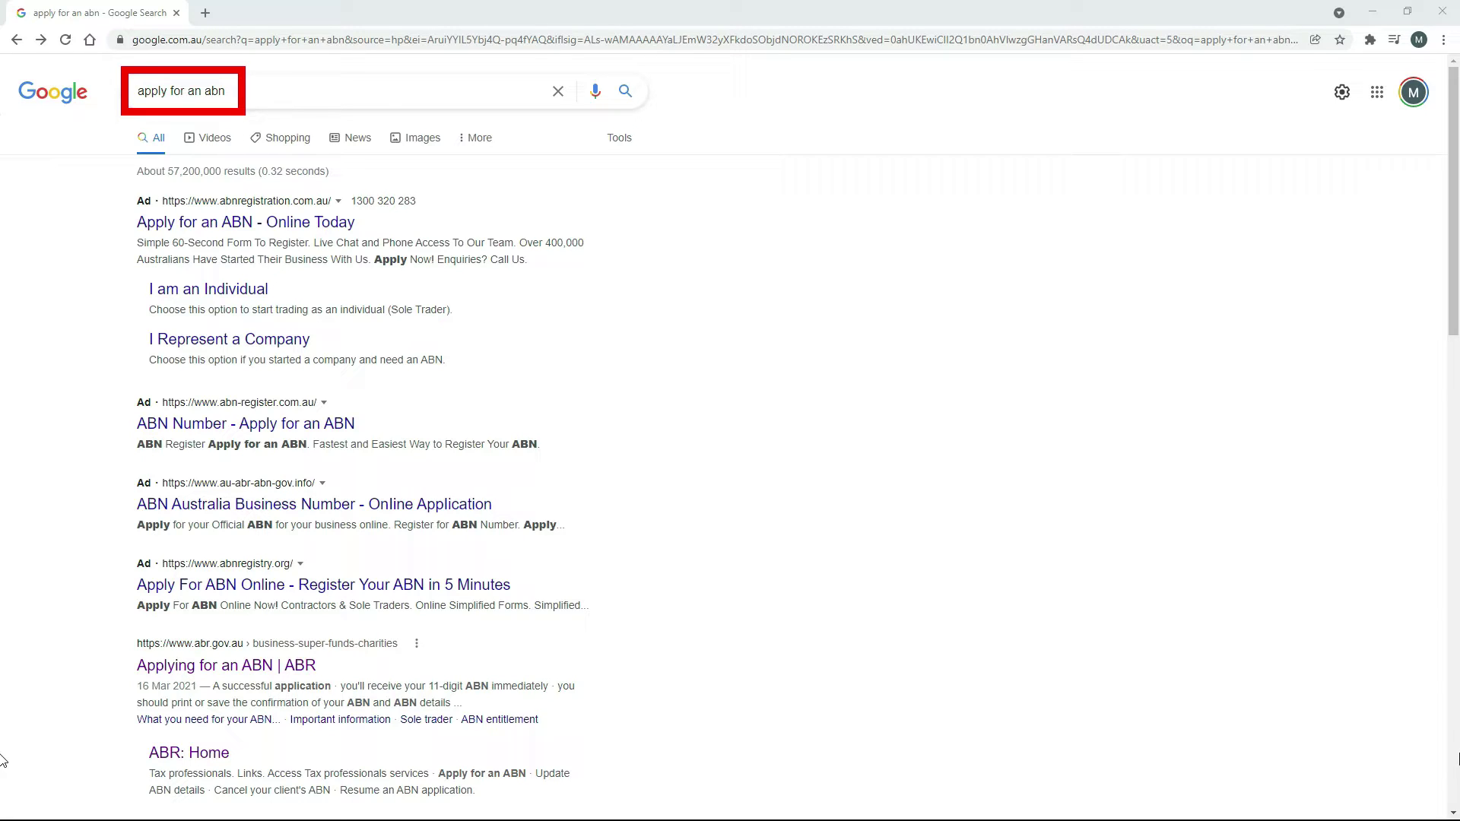
{"action": "scroll", "coordinate": [677, 512], "scroll_direction": "down", "scroll_amount": 3}
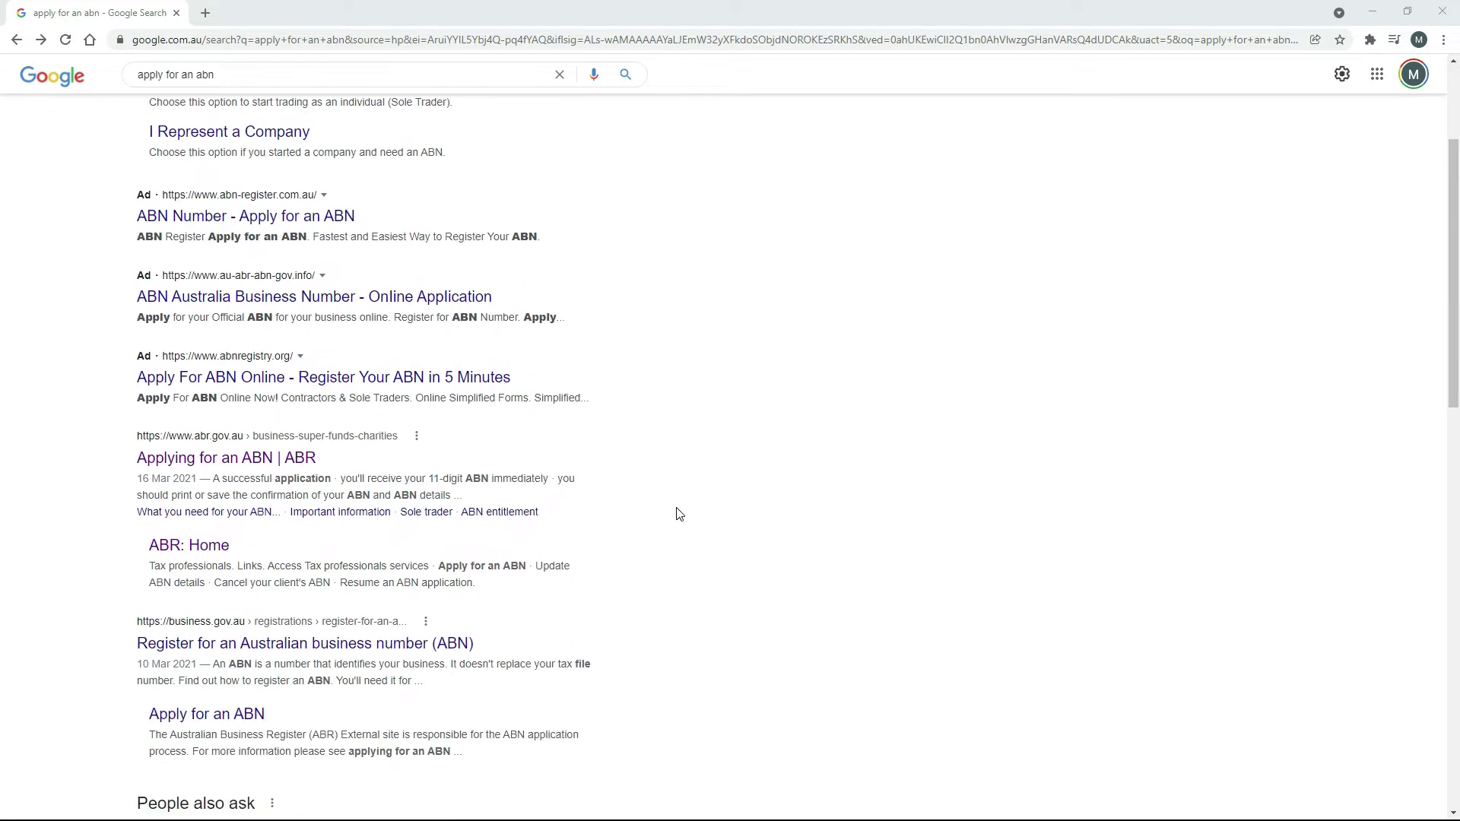
{"action": "scroll", "coordinate": [678, 512], "scroll_direction": "down", "scroll_amount": 1}
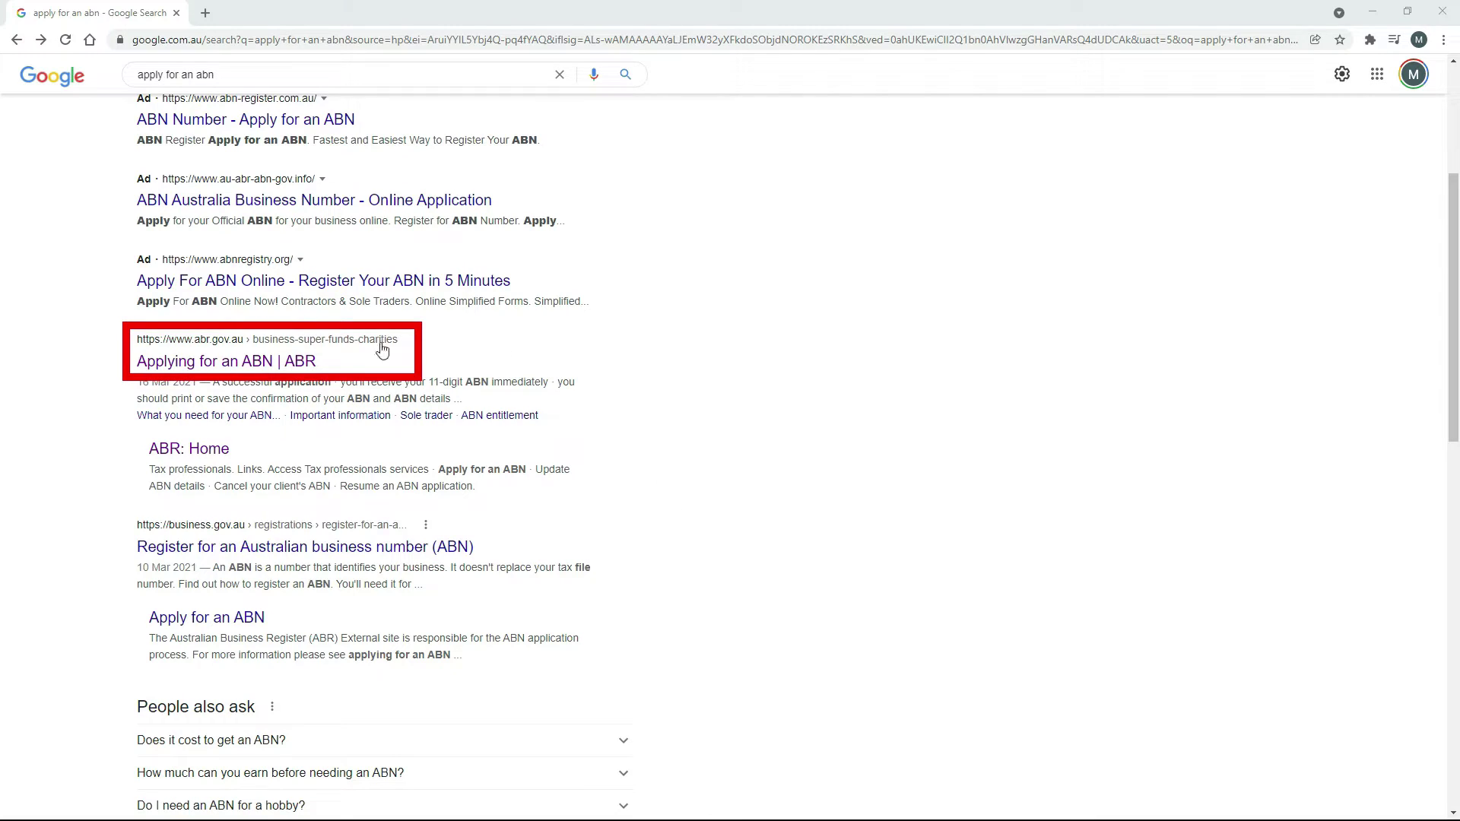
{"action": "left_click", "coordinate": [262, 362]}
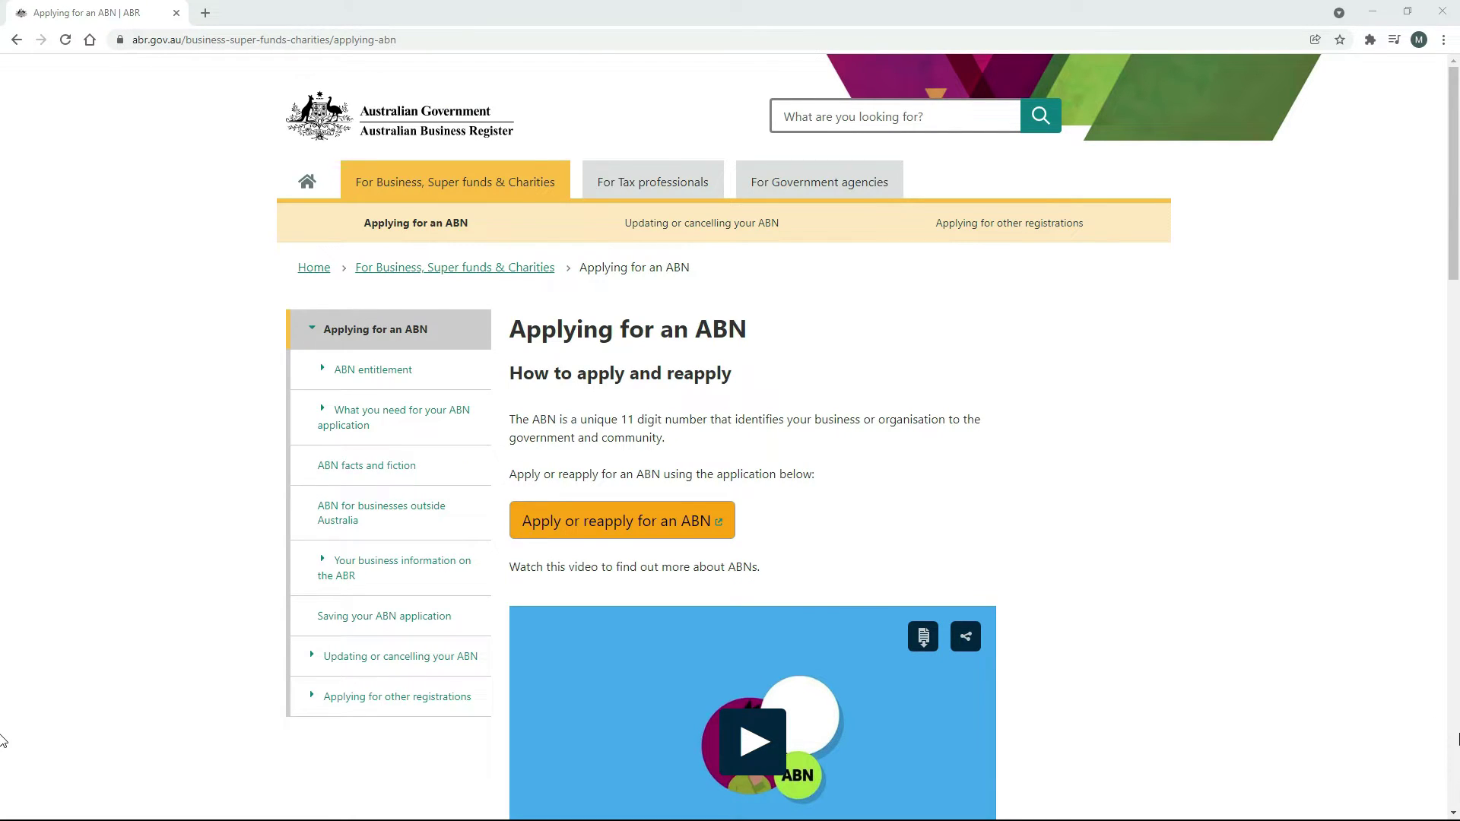
Start 'Apply or reapply for an ABN', agree to give true and correct information, and continue.
{"action": "left_click", "coordinate": [621, 524]}
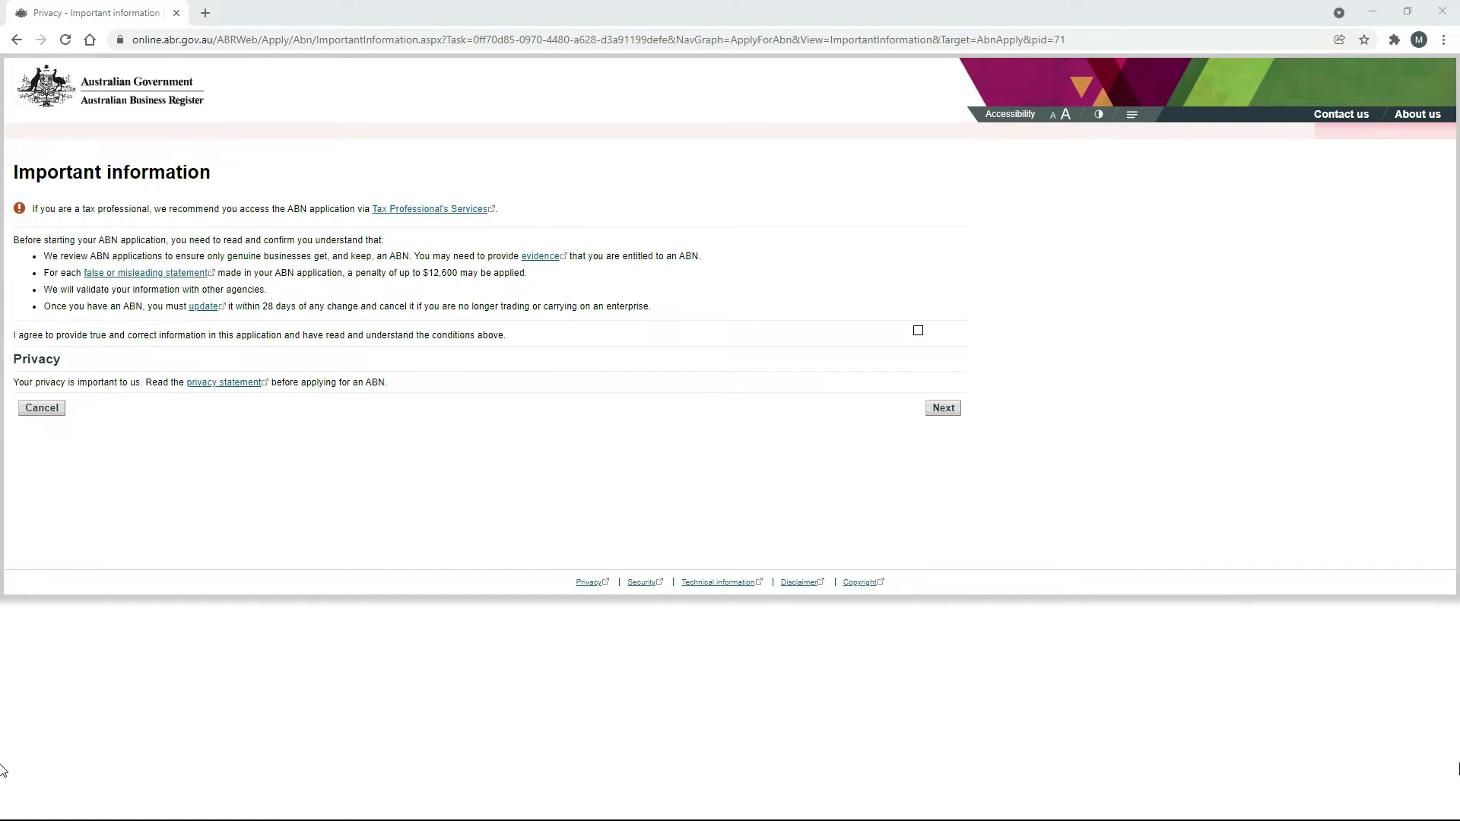
{"action": "left_click", "coordinate": [917, 331]}
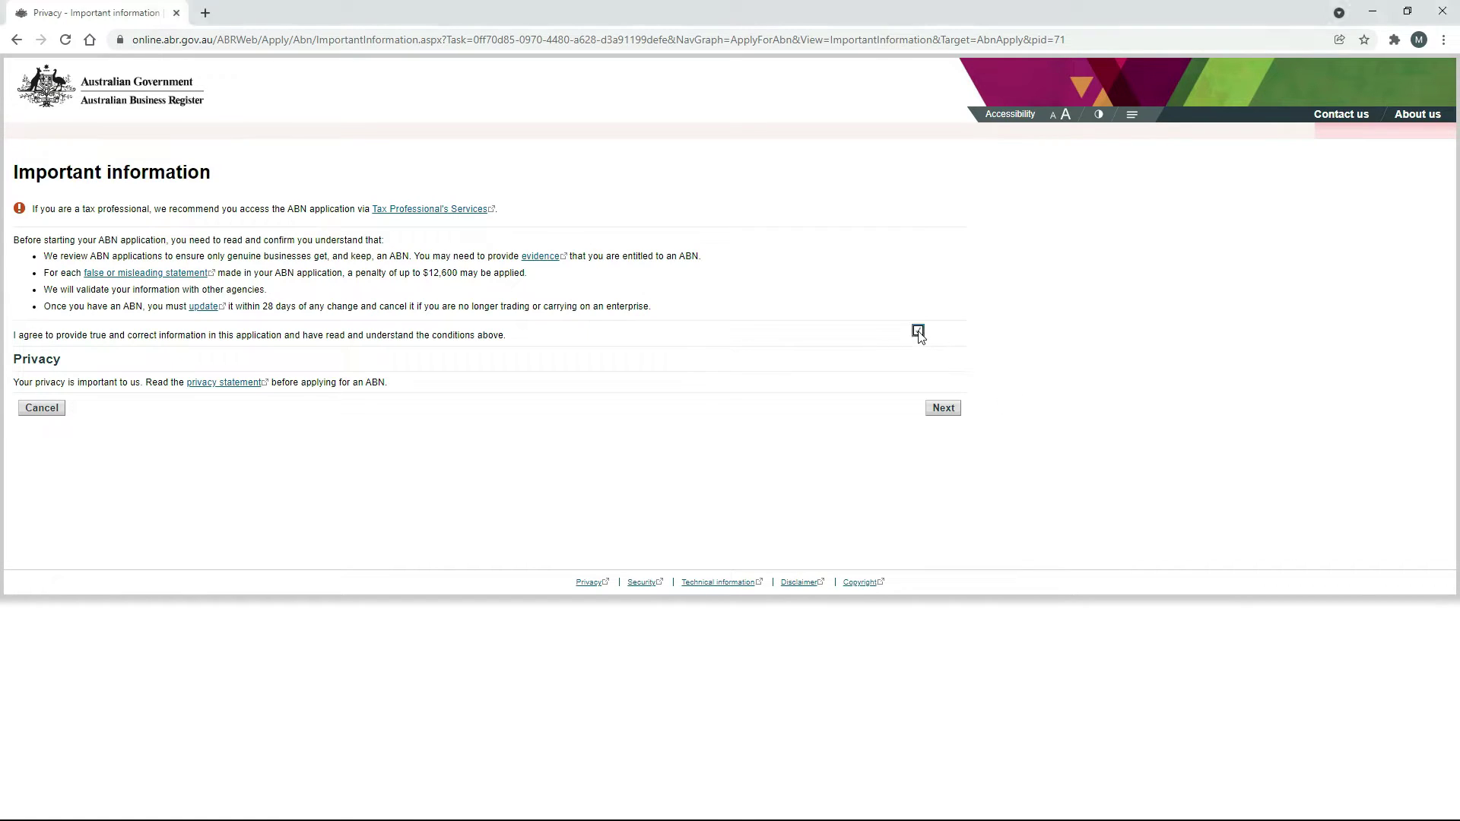
{"action": "left_click", "coordinate": [944, 407]}
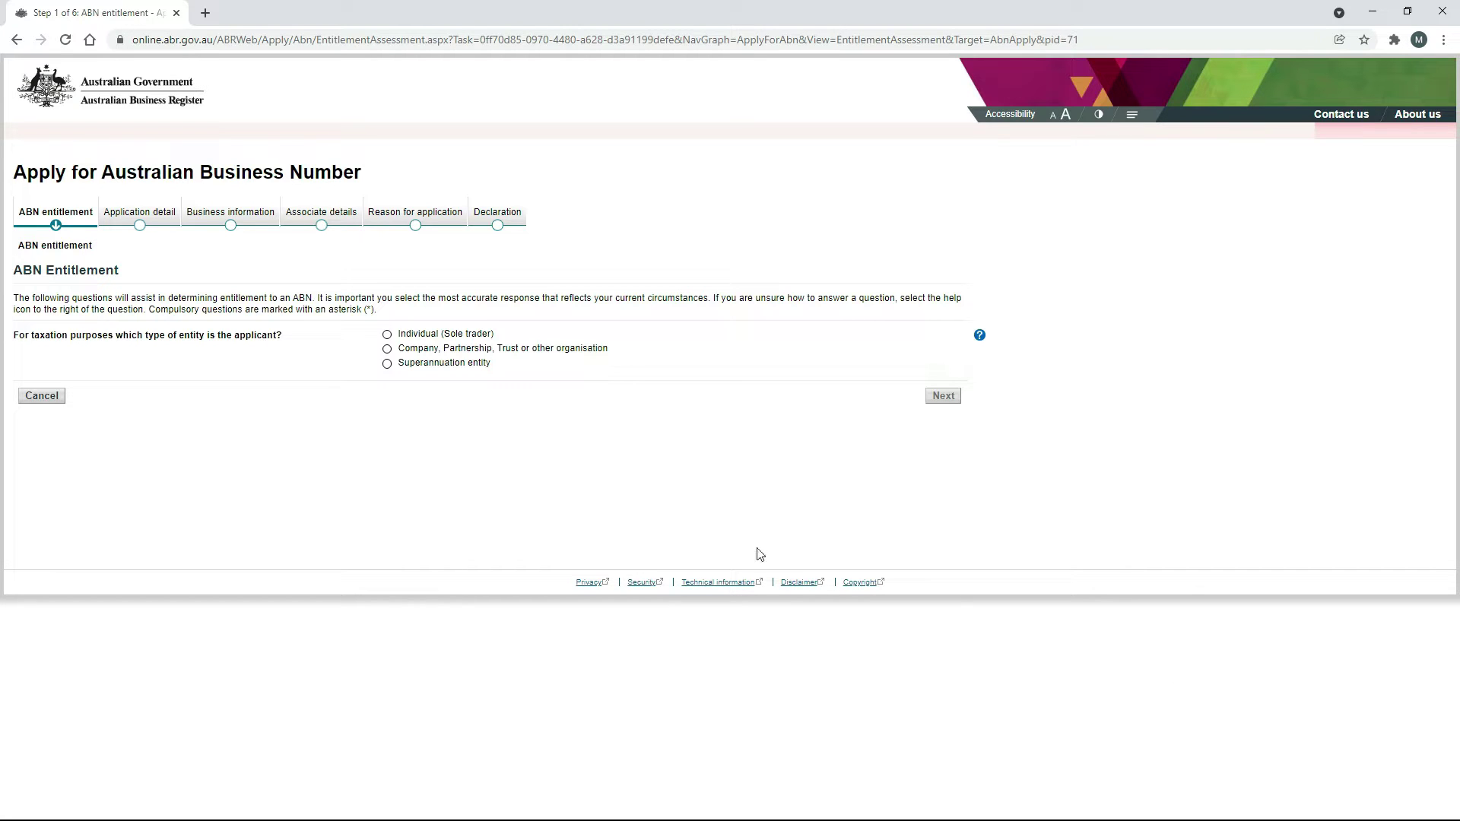
Answer entitlement as Individual (Sole trader): activities in Australia, started, in the form of a business, all Yes.
{"action": "left_click", "coordinate": [387, 335]}
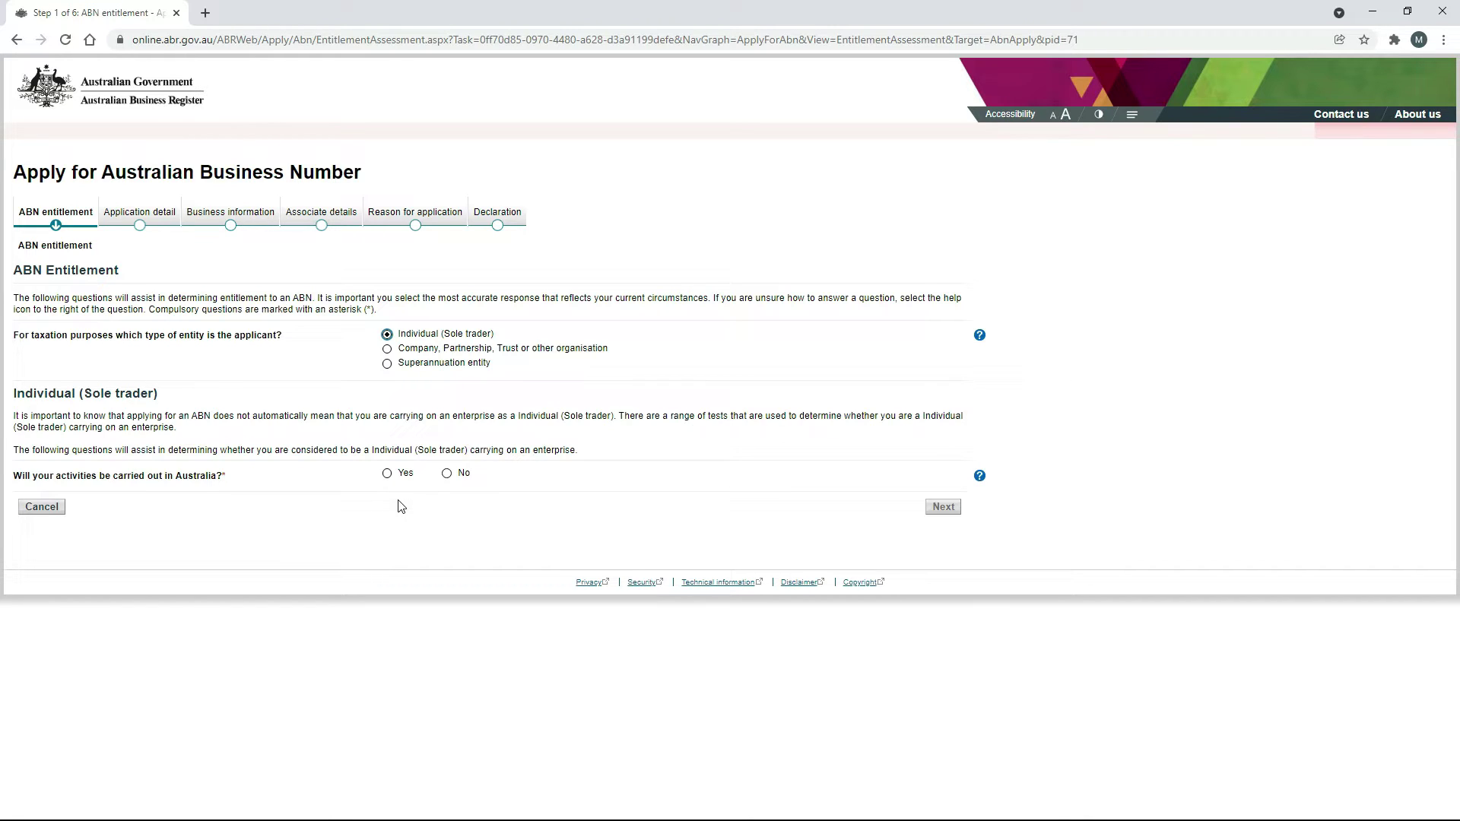
{"action": "left_click", "coordinate": [387, 473]}
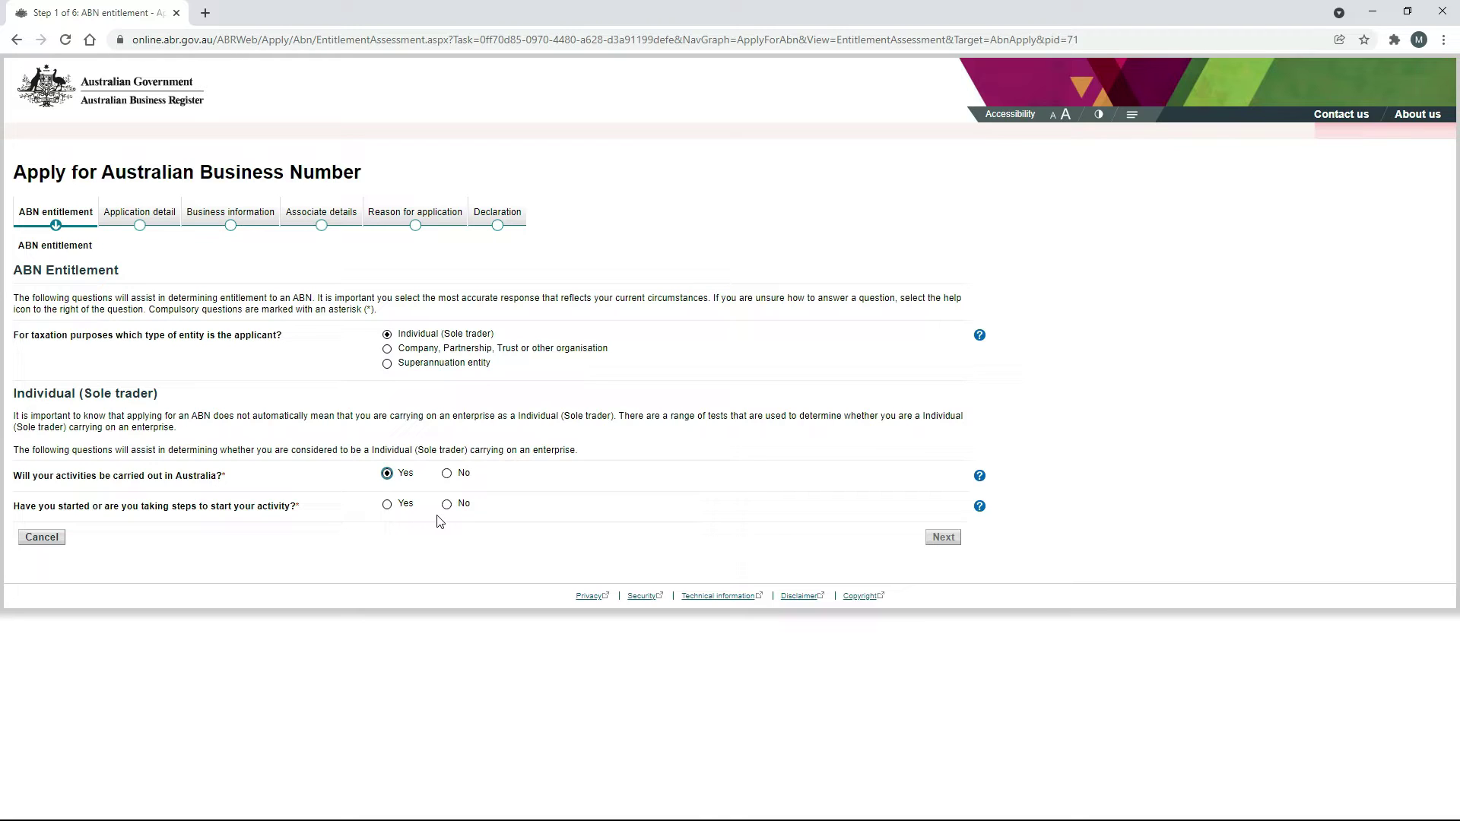
{"action": "left_click", "coordinate": [387, 504]}
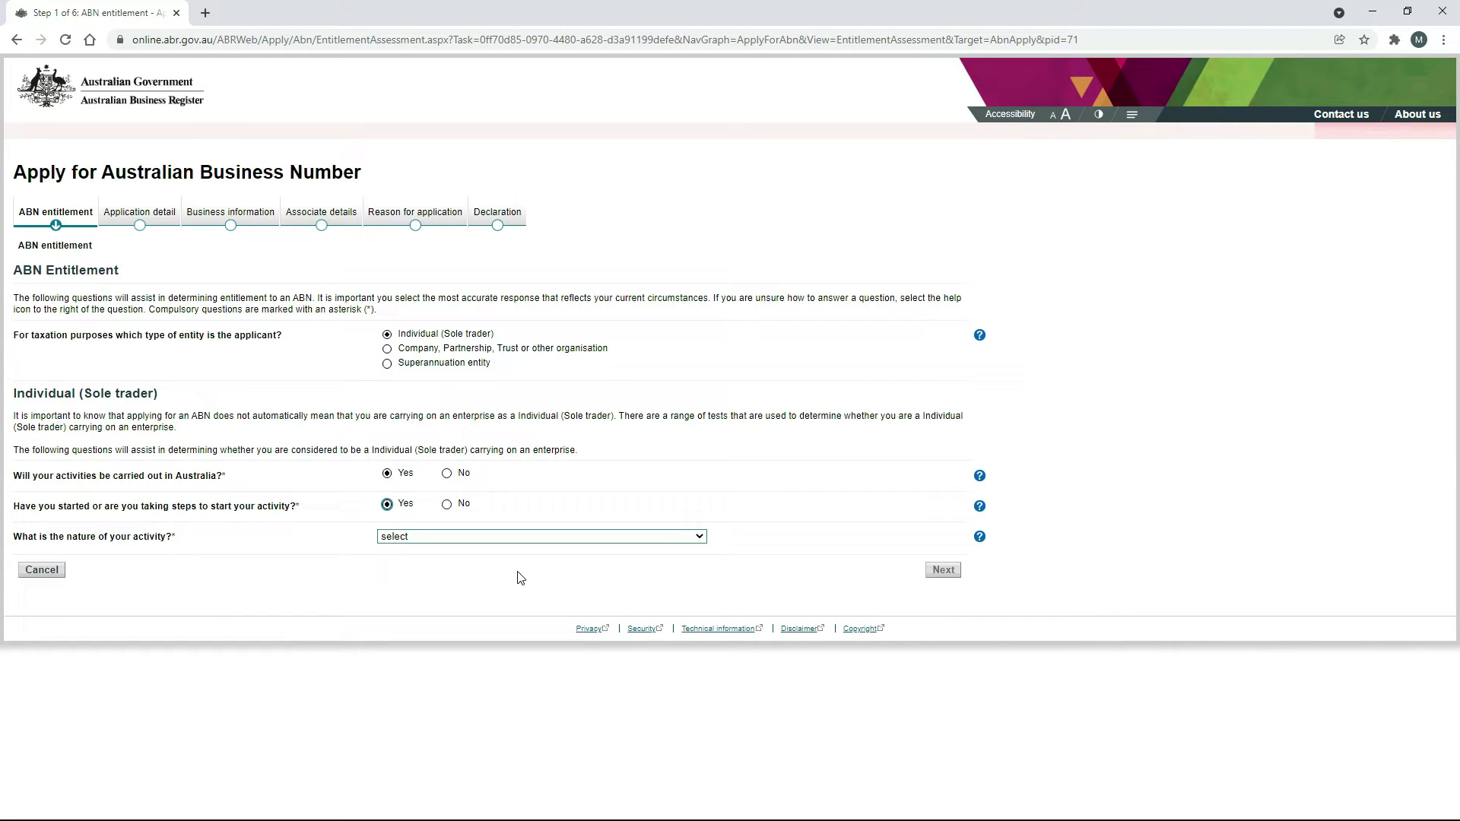
{"action": "left_click", "coordinate": [700, 537]}
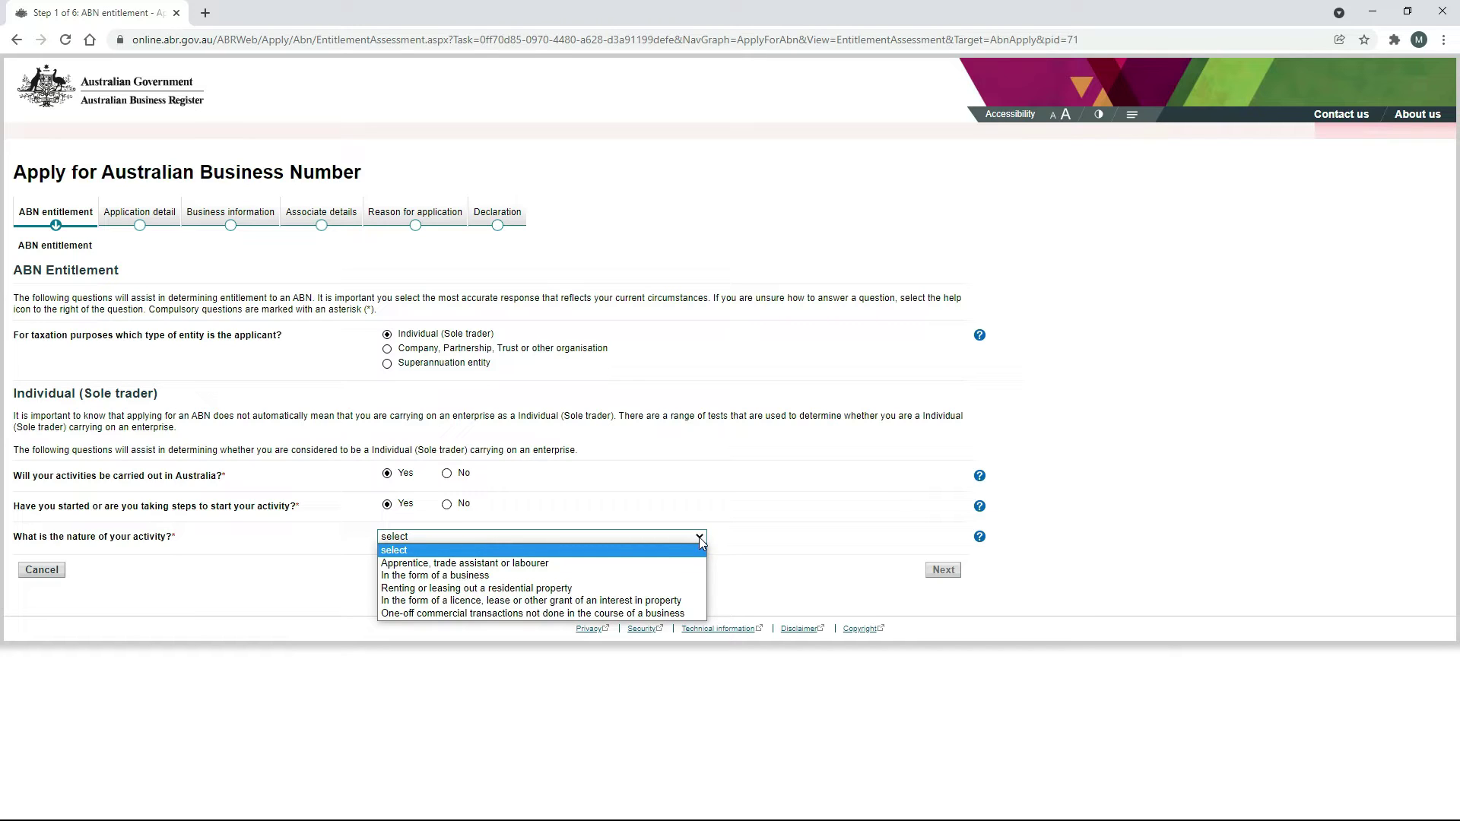
{"action": "left_click", "coordinate": [500, 577]}
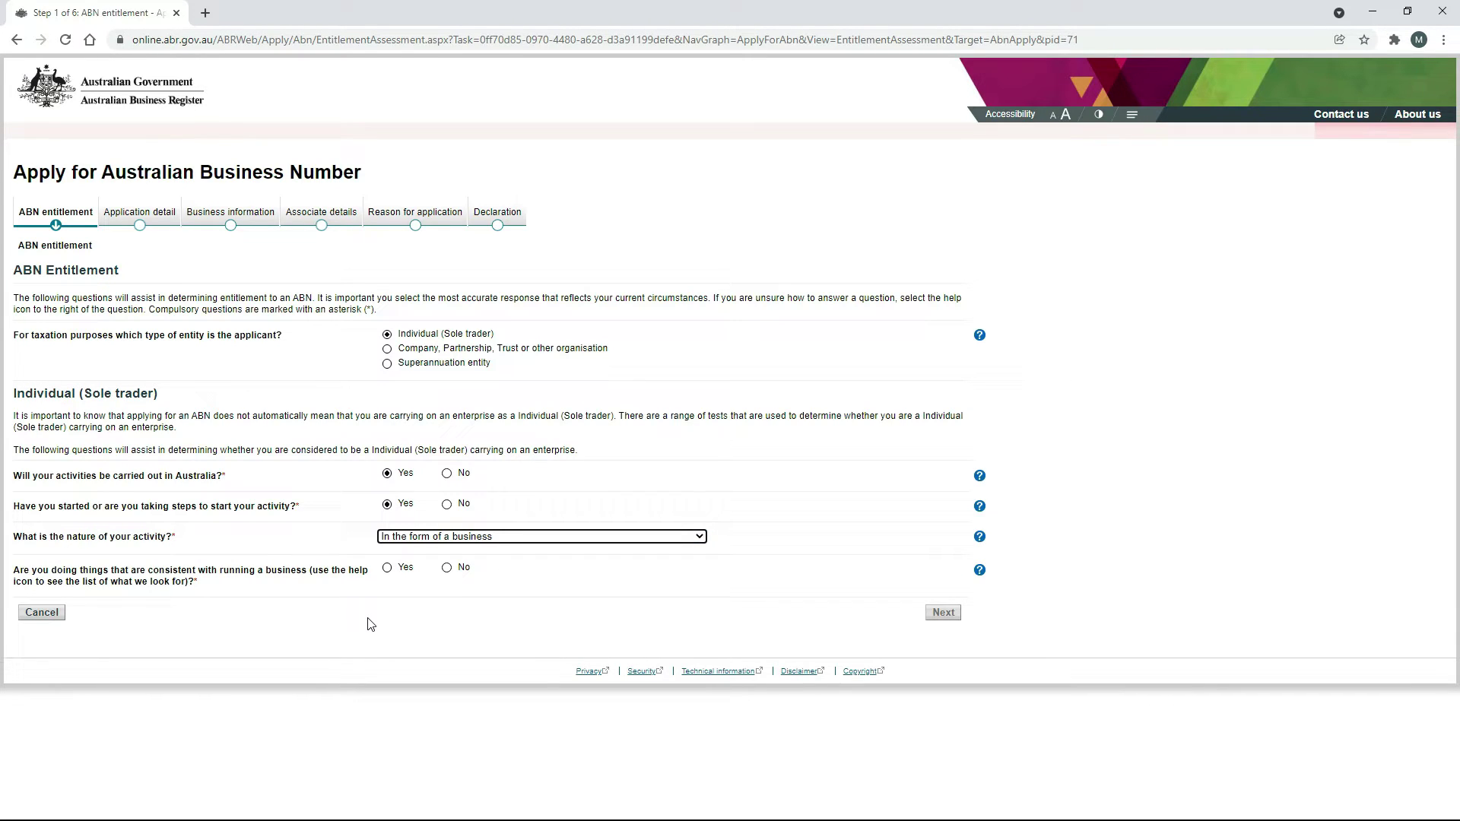
{"action": "left_click", "coordinate": [387, 568]}
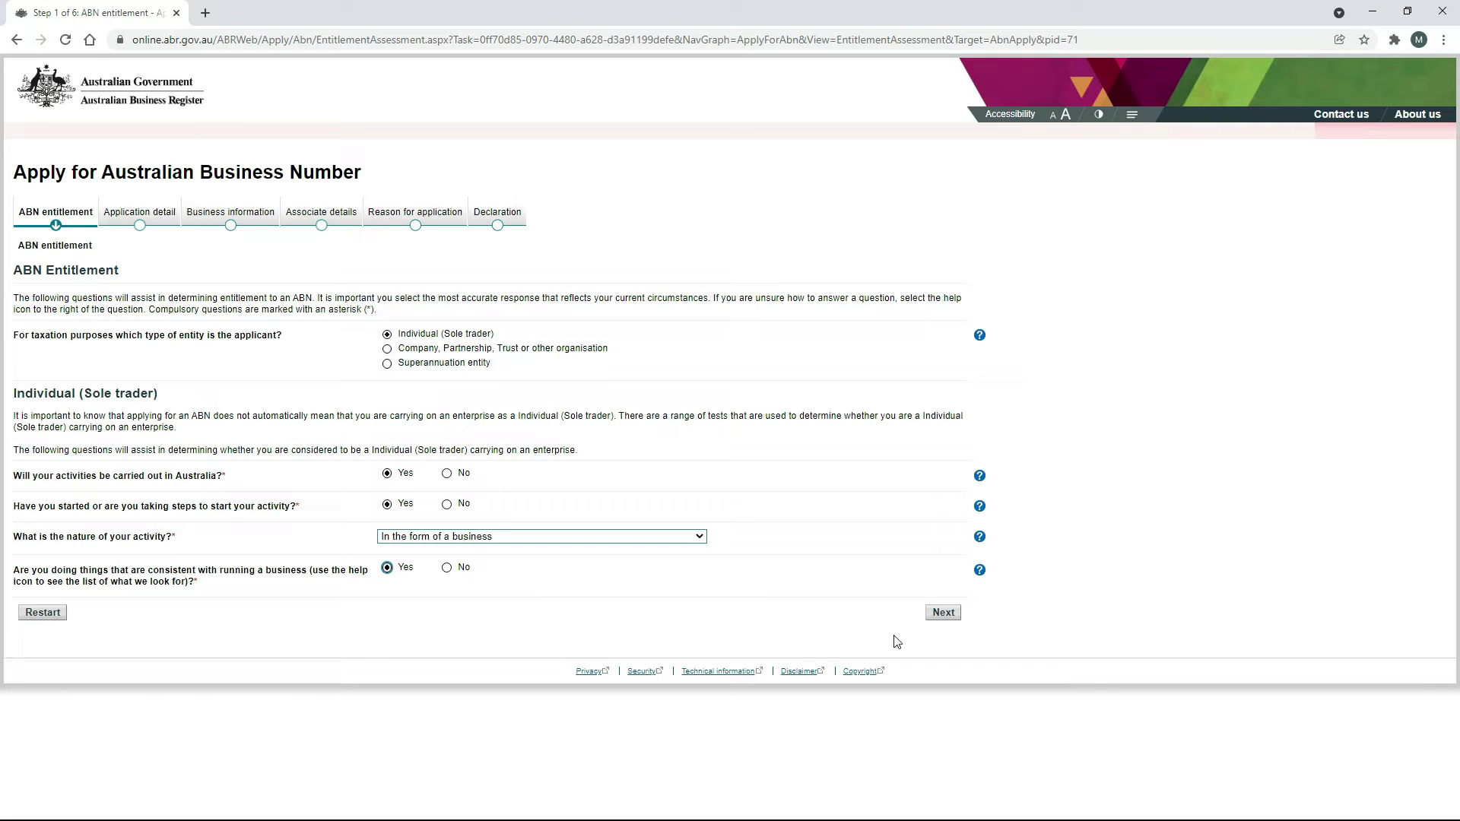
{"action": "left_click", "coordinate": [943, 612]}
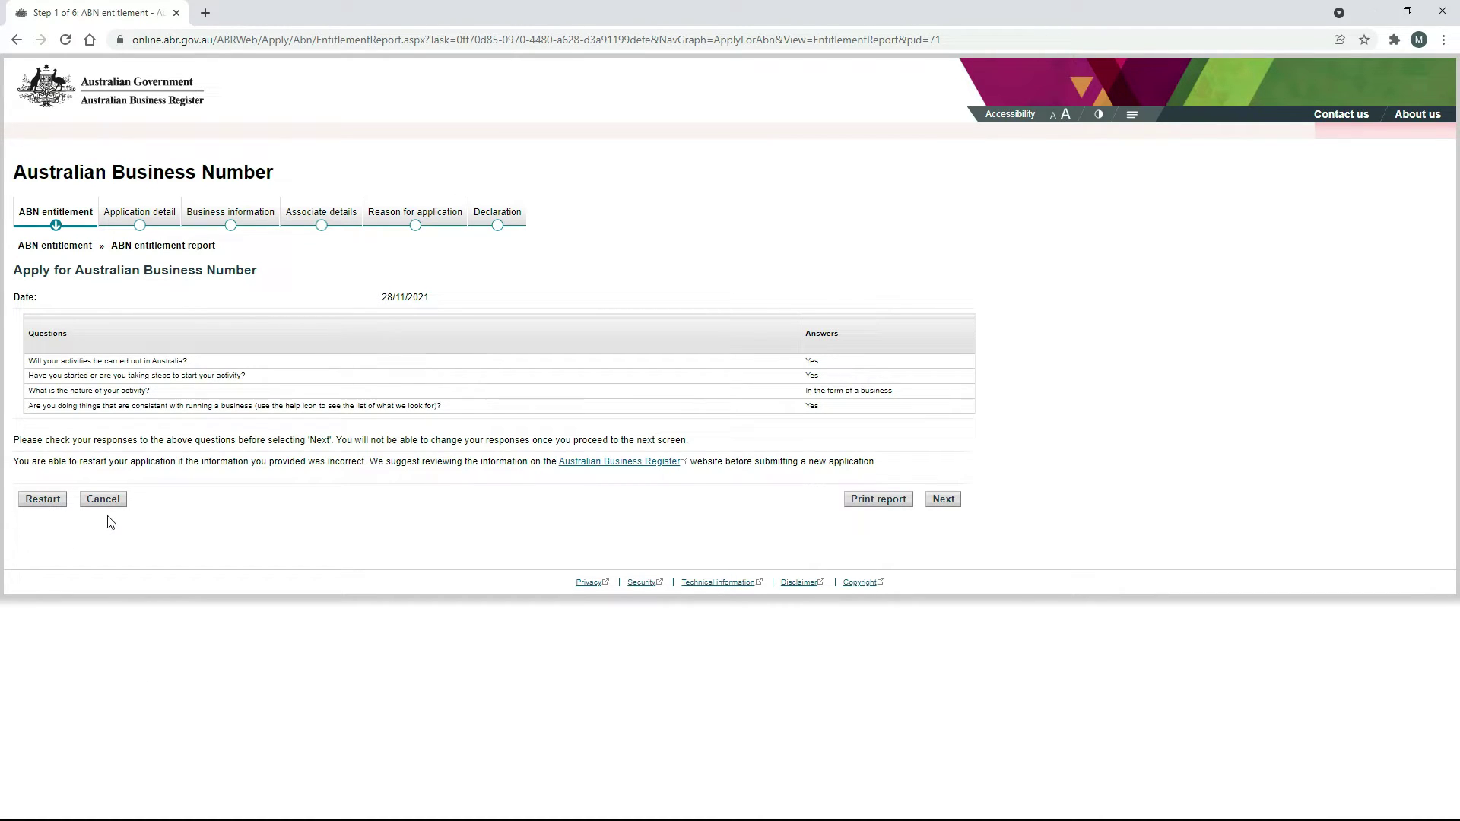
Continue past the ABN entitlement report to Step 2, Application detail.
{"action": "left_click", "coordinate": [943, 500]}
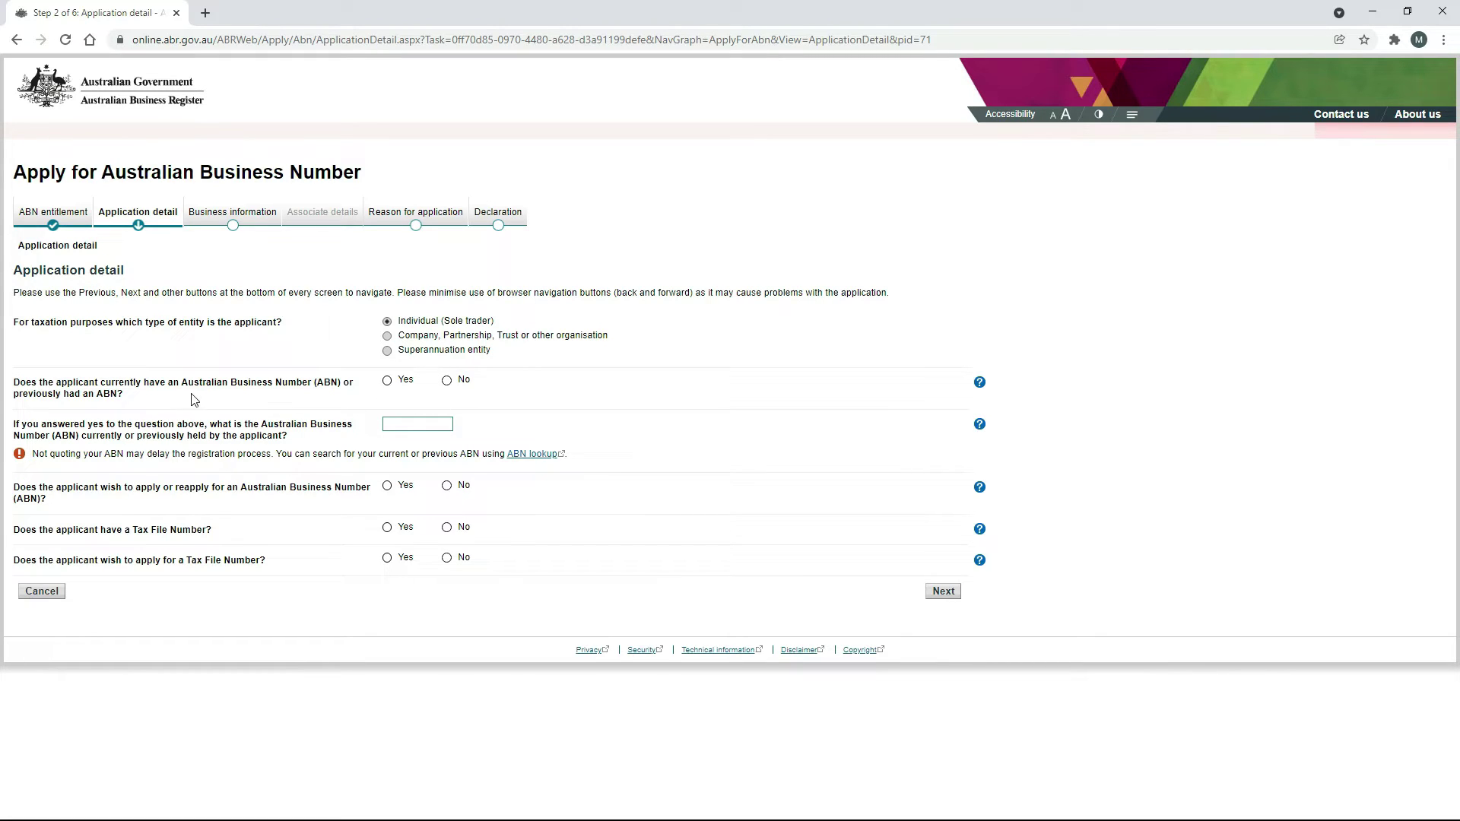
Answer Application detail: no existing ABN, apply for ABN Yes, has TFN Yes, apply for TFN No.
{"action": "left_click", "coordinate": [447, 380]}
{"action": "left_click", "coordinate": [387, 486]}
{"action": "left_click", "coordinate": [386, 527]}
{"action": "left_click", "coordinate": [447, 558]}
{"action": "left_click", "coordinate": [942, 592]}
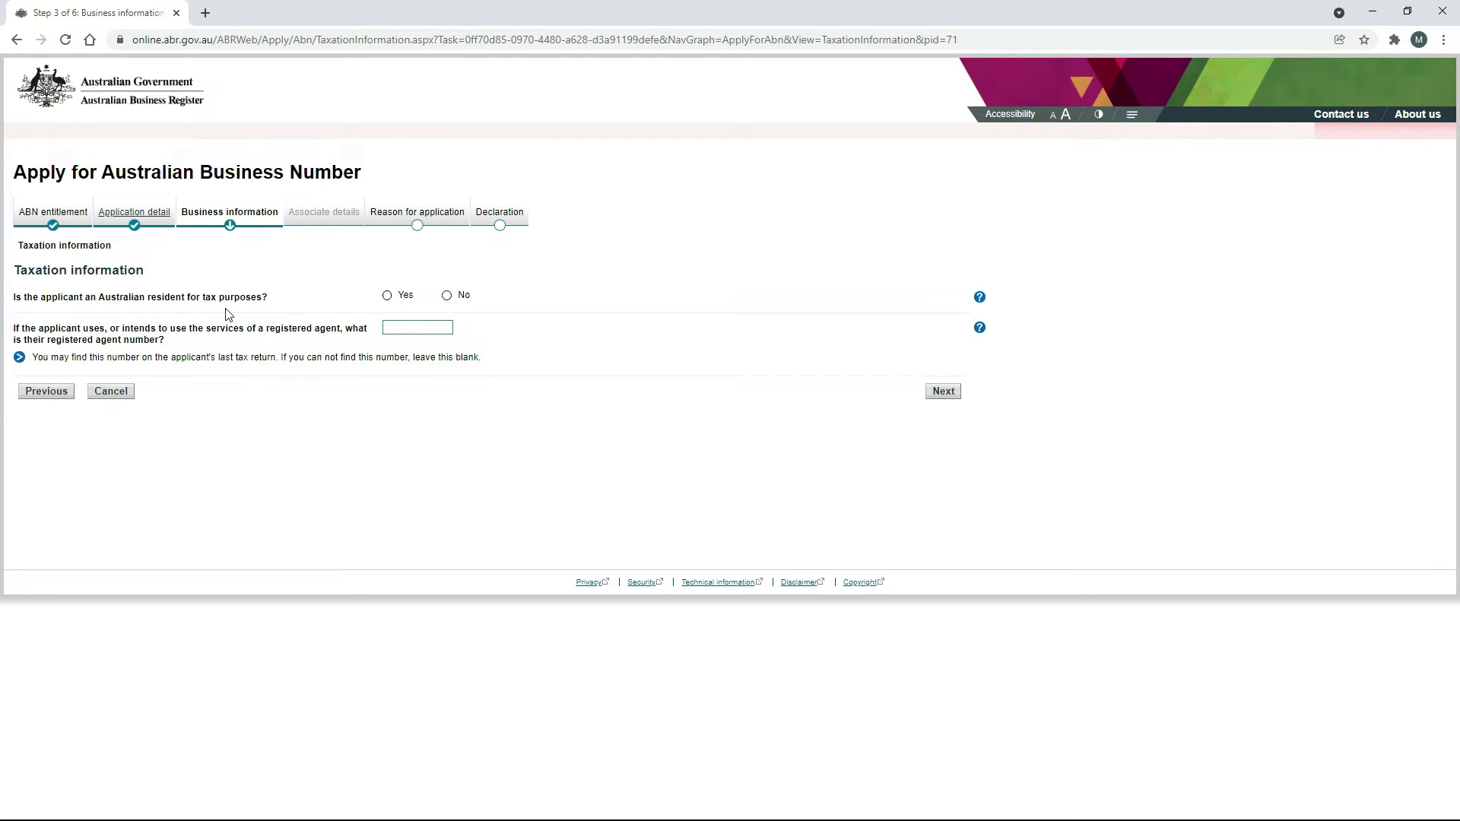
Set Australian resident for tax purposes to Yes and continue to Applicant information.
{"action": "left_click", "coordinate": [387, 296]}
{"action": "left_click", "coordinate": [943, 391]}
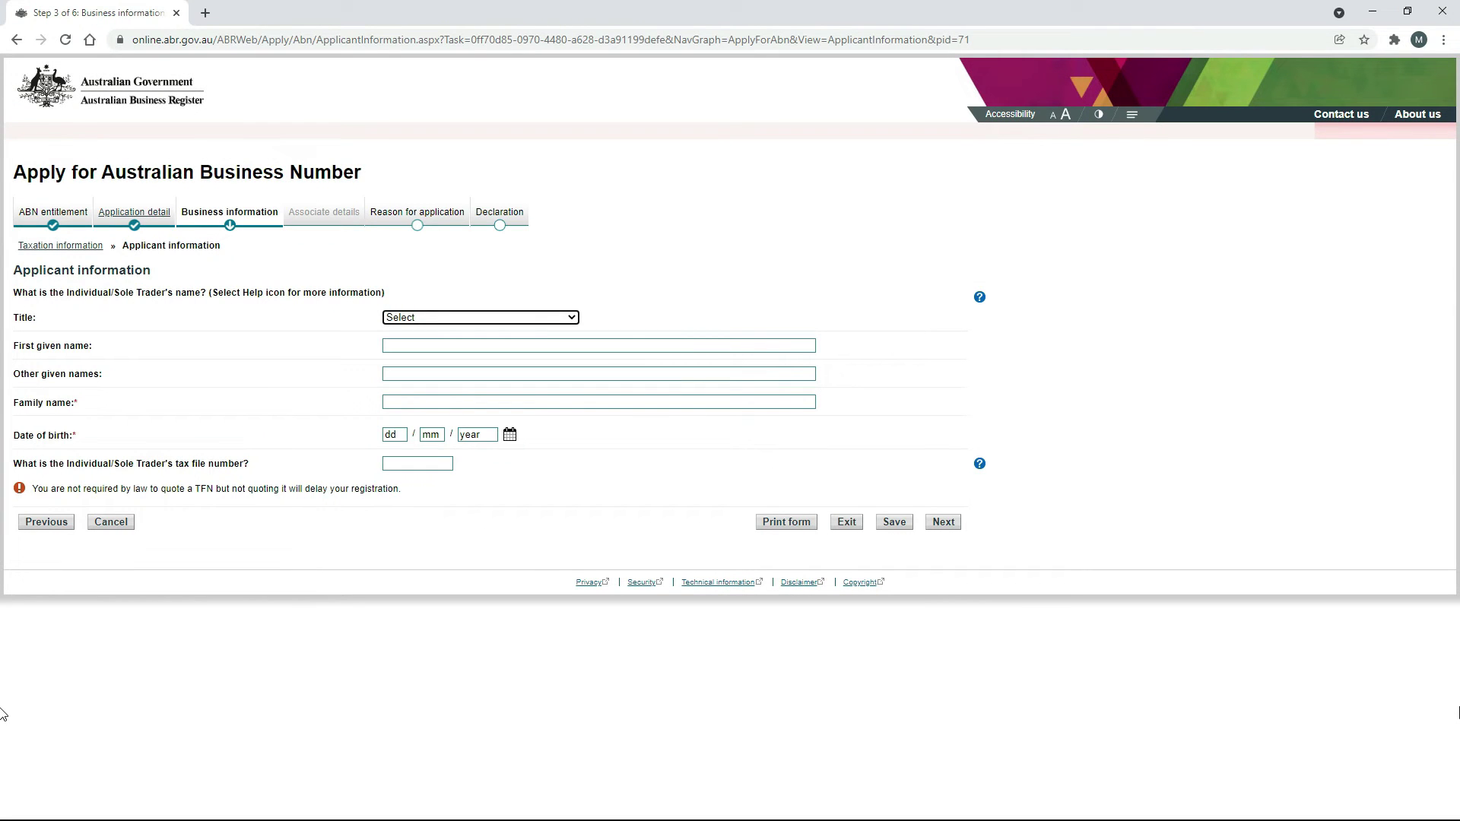
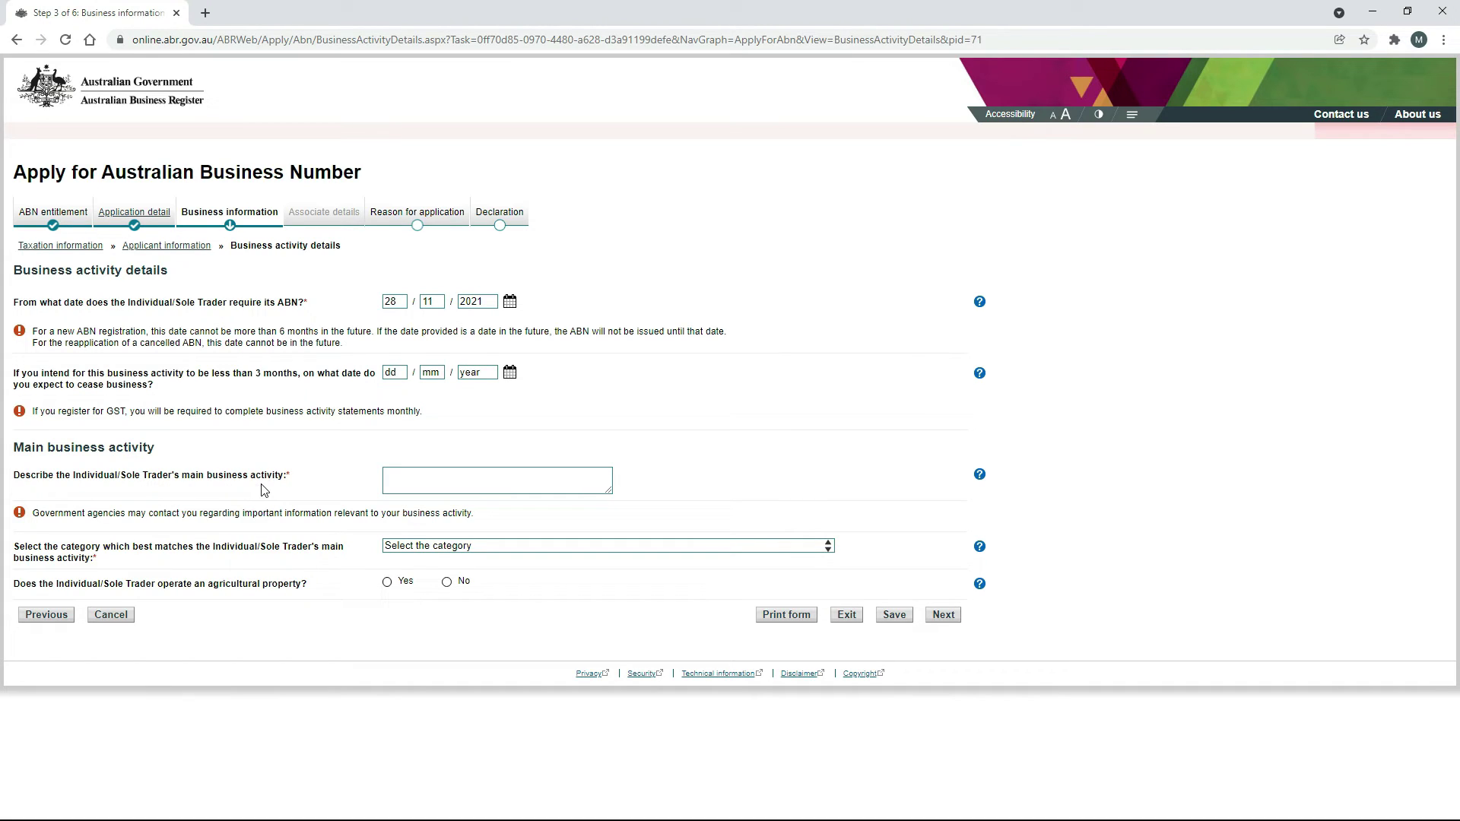
Describe the main activity as 'Delivery driver', categorised as Food delivery service for restaurants, with no agricultural property.
{"action": "left_click", "coordinate": [508, 480]}
{"action": "type", "text": "Delivery driver"}
{"action": "left_click", "coordinate": [828, 546]}
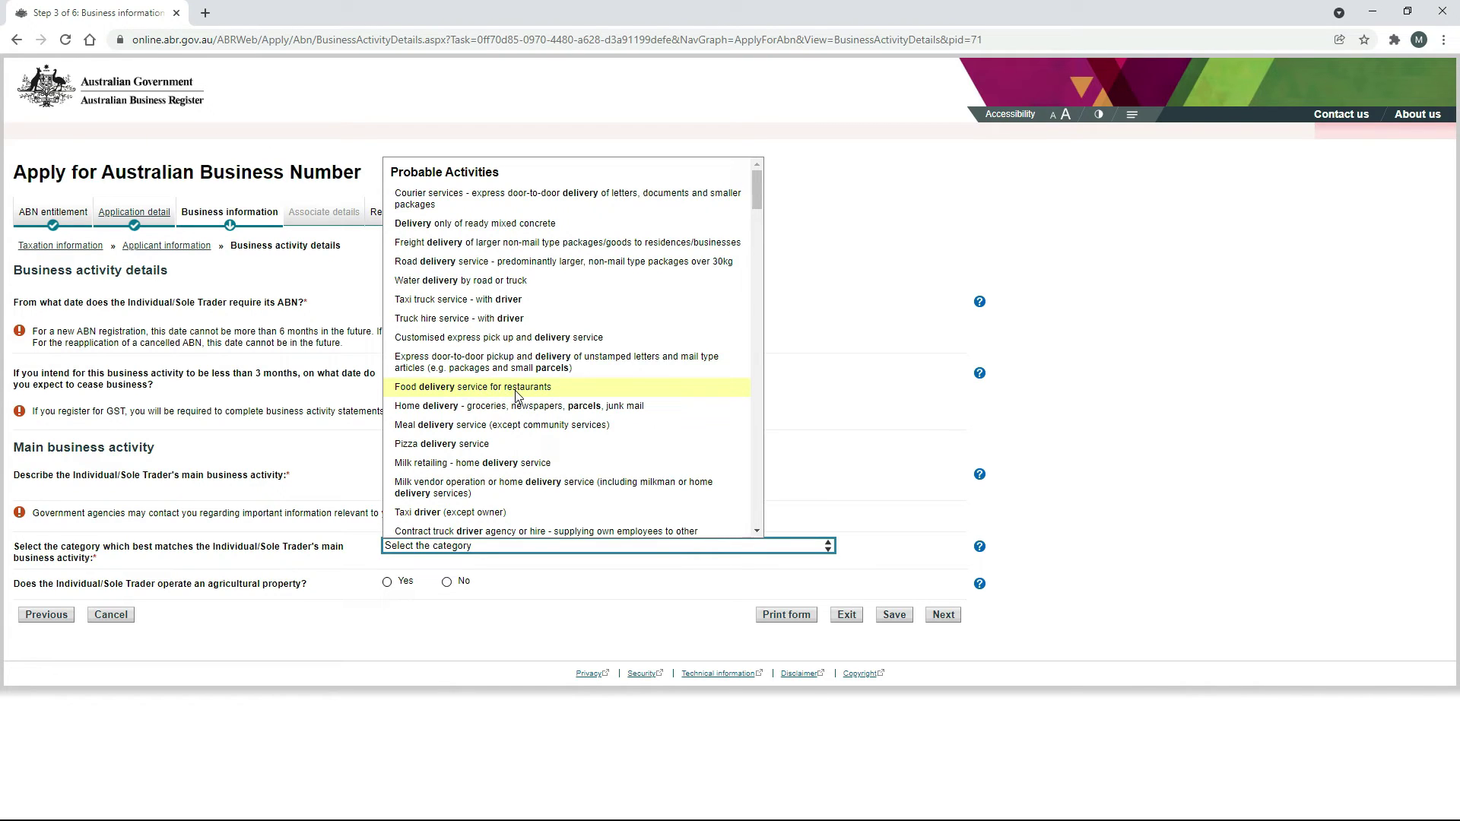
{"action": "left_click", "coordinate": [573, 389]}
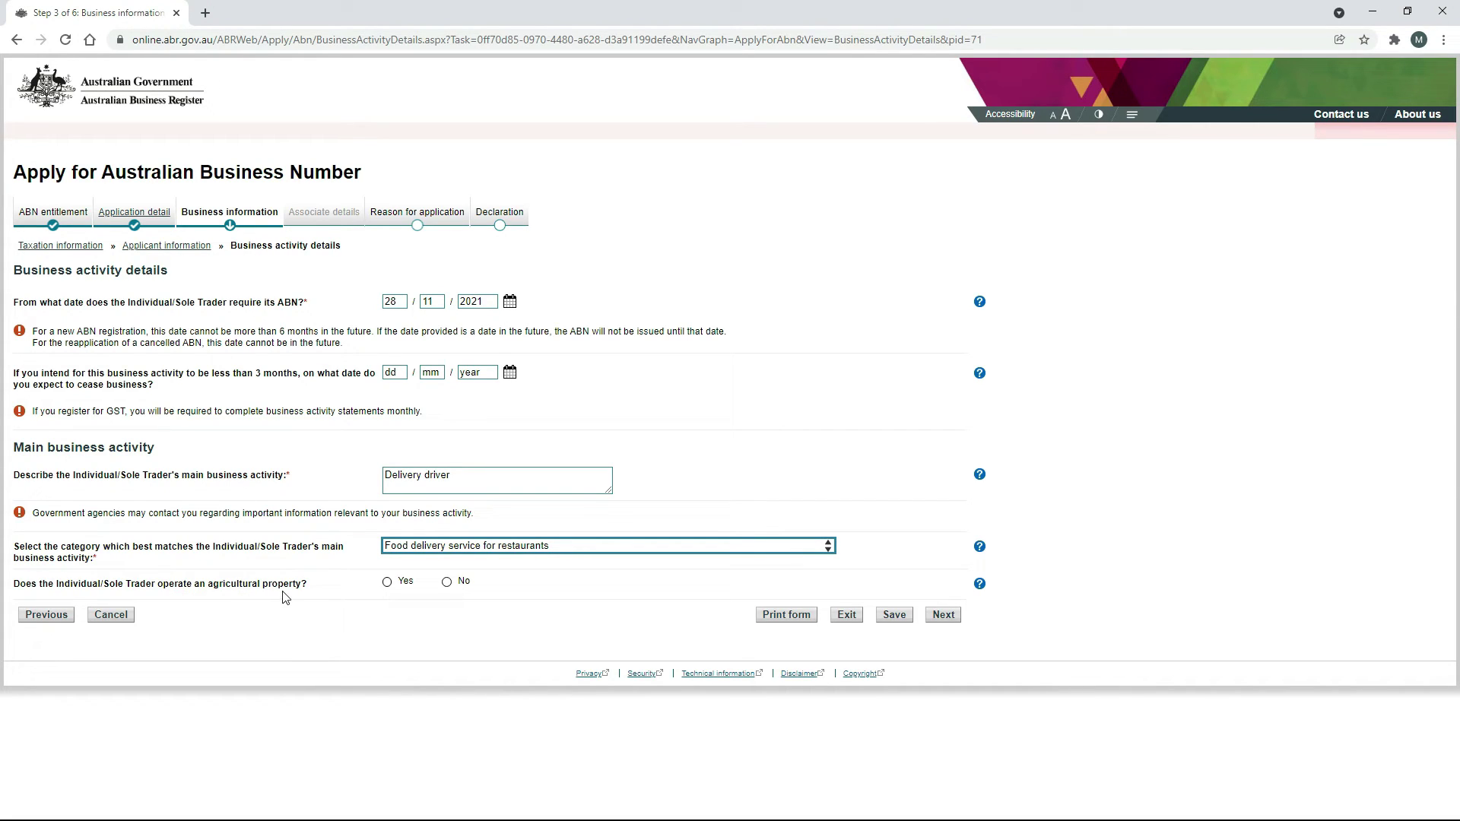
{"action": "left_click", "coordinate": [446, 583]}
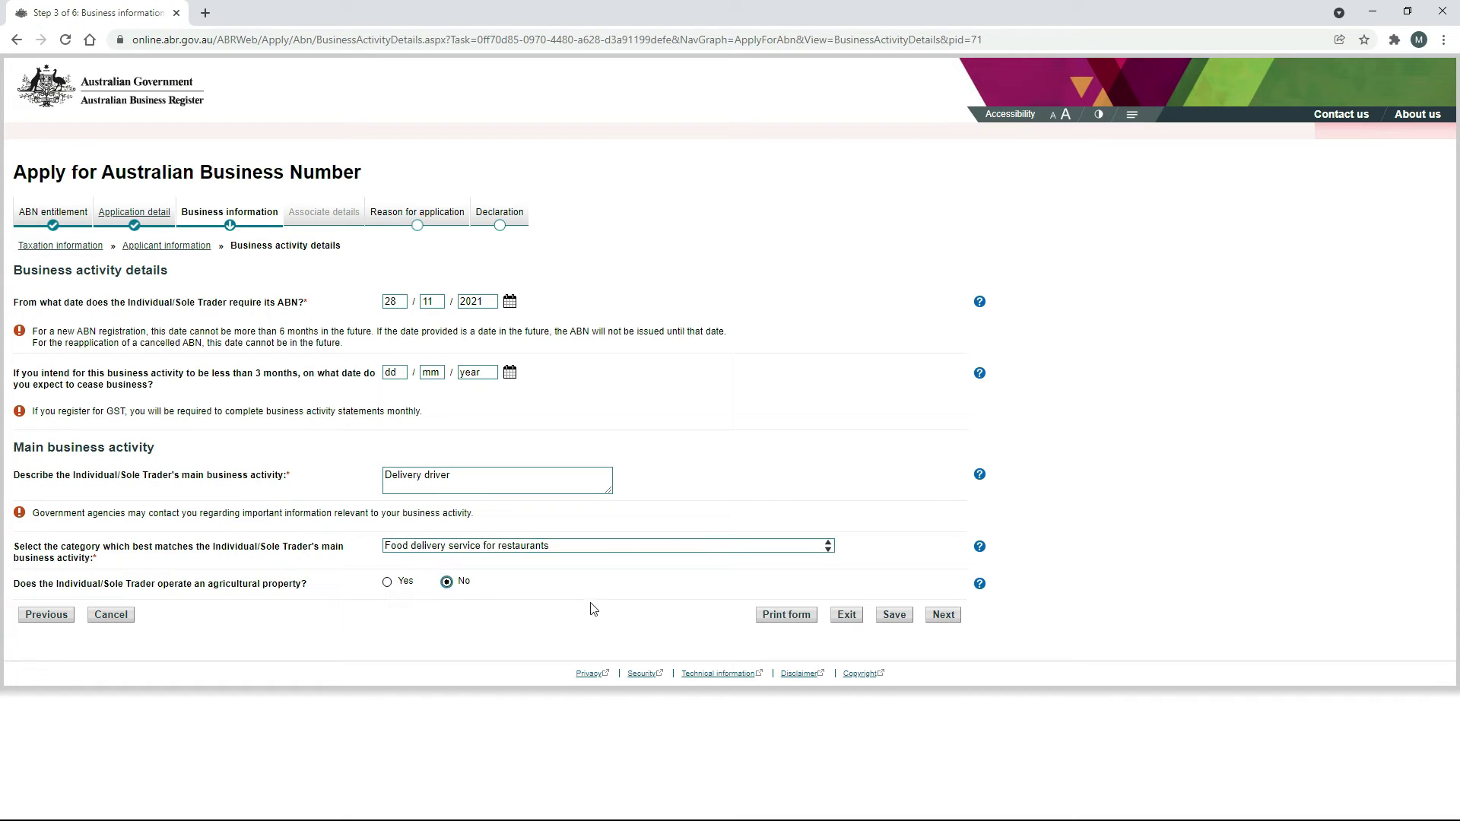
Move to the business address step and enter the Sydney, New South Wales address in separate fields.
{"action": "left_click", "coordinate": [944, 615]}
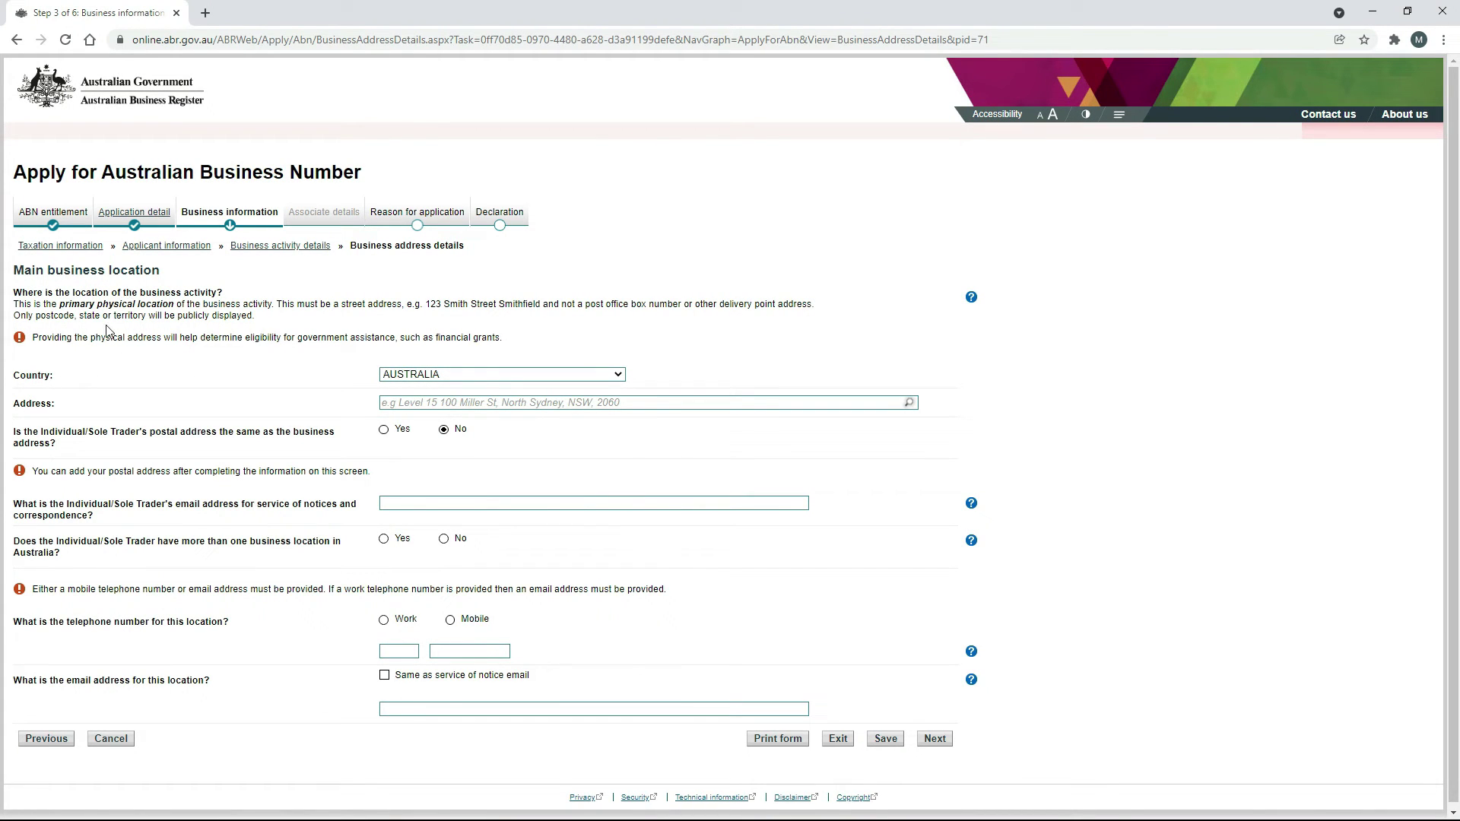
{"action": "left_click", "coordinate": [397, 403]}
{"action": "left_click", "coordinate": [490, 425]}
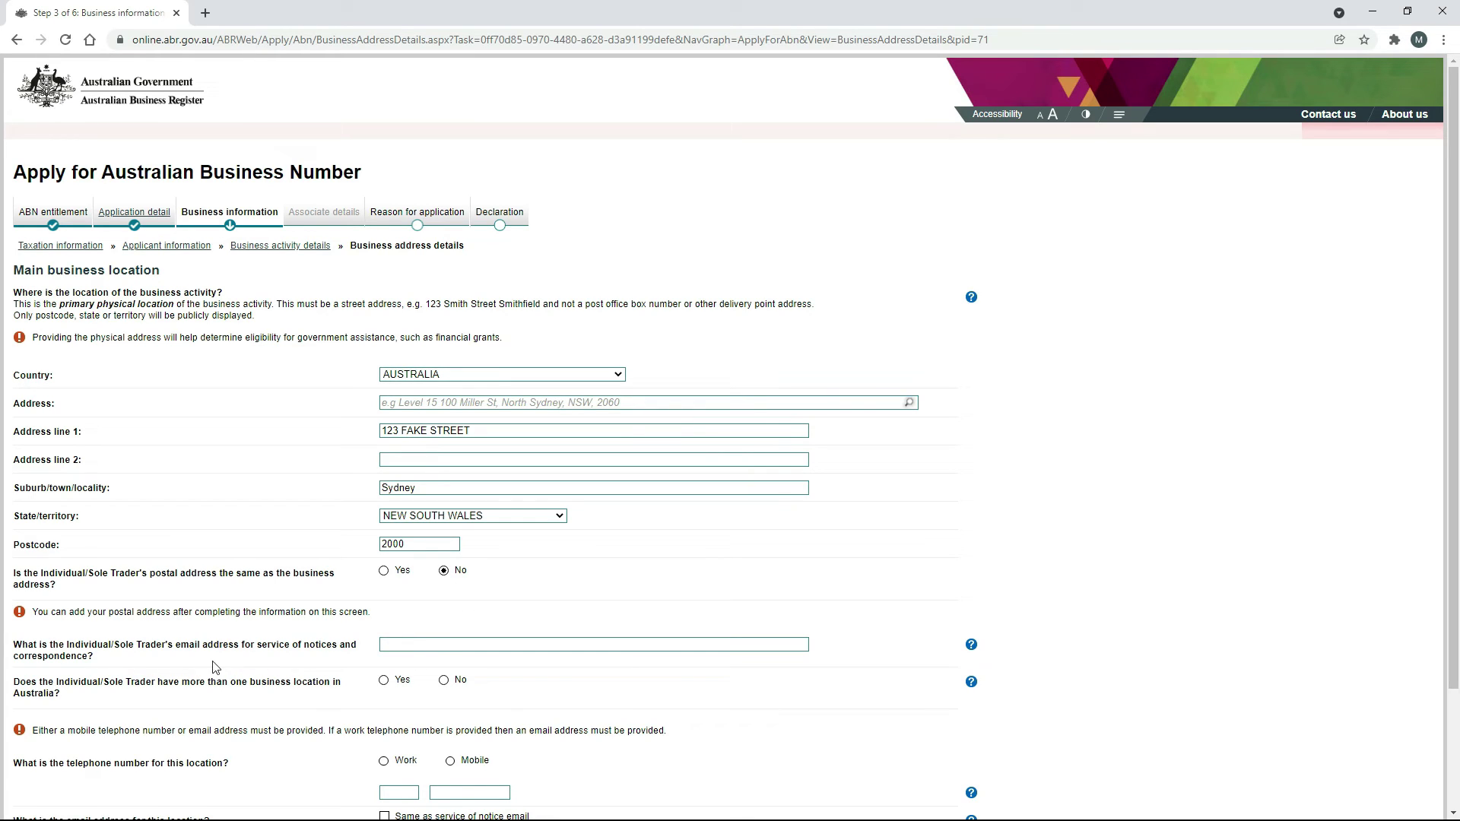
Paste the email for service of notices and answer No to more than one business location.
{"action": "left_click", "coordinate": [421, 645]}
{"action": "key", "text": "ctrl+v"}
{"action": "key", "text": "Tab"}
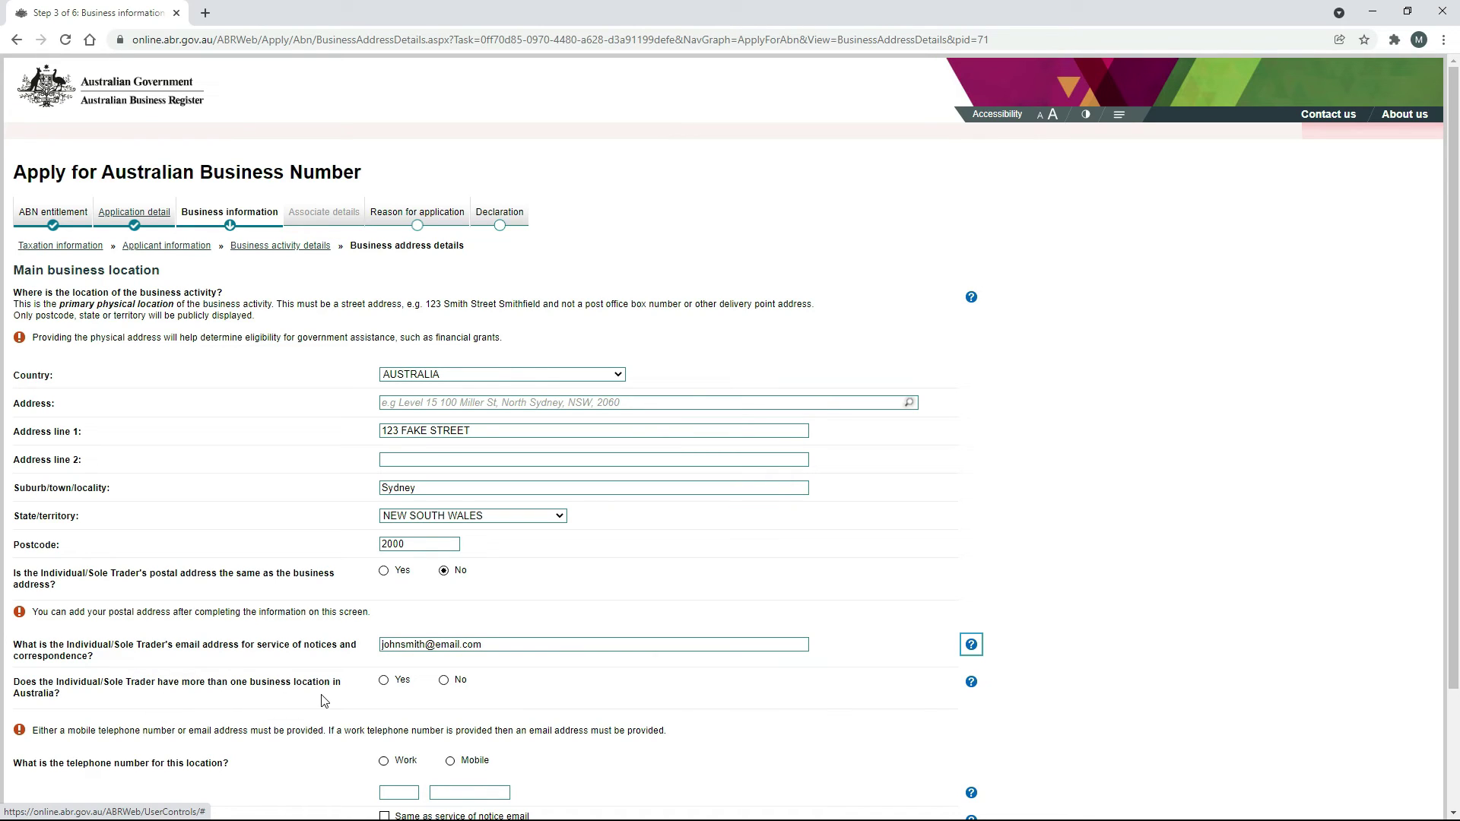
{"action": "left_click", "coordinate": [444, 681]}
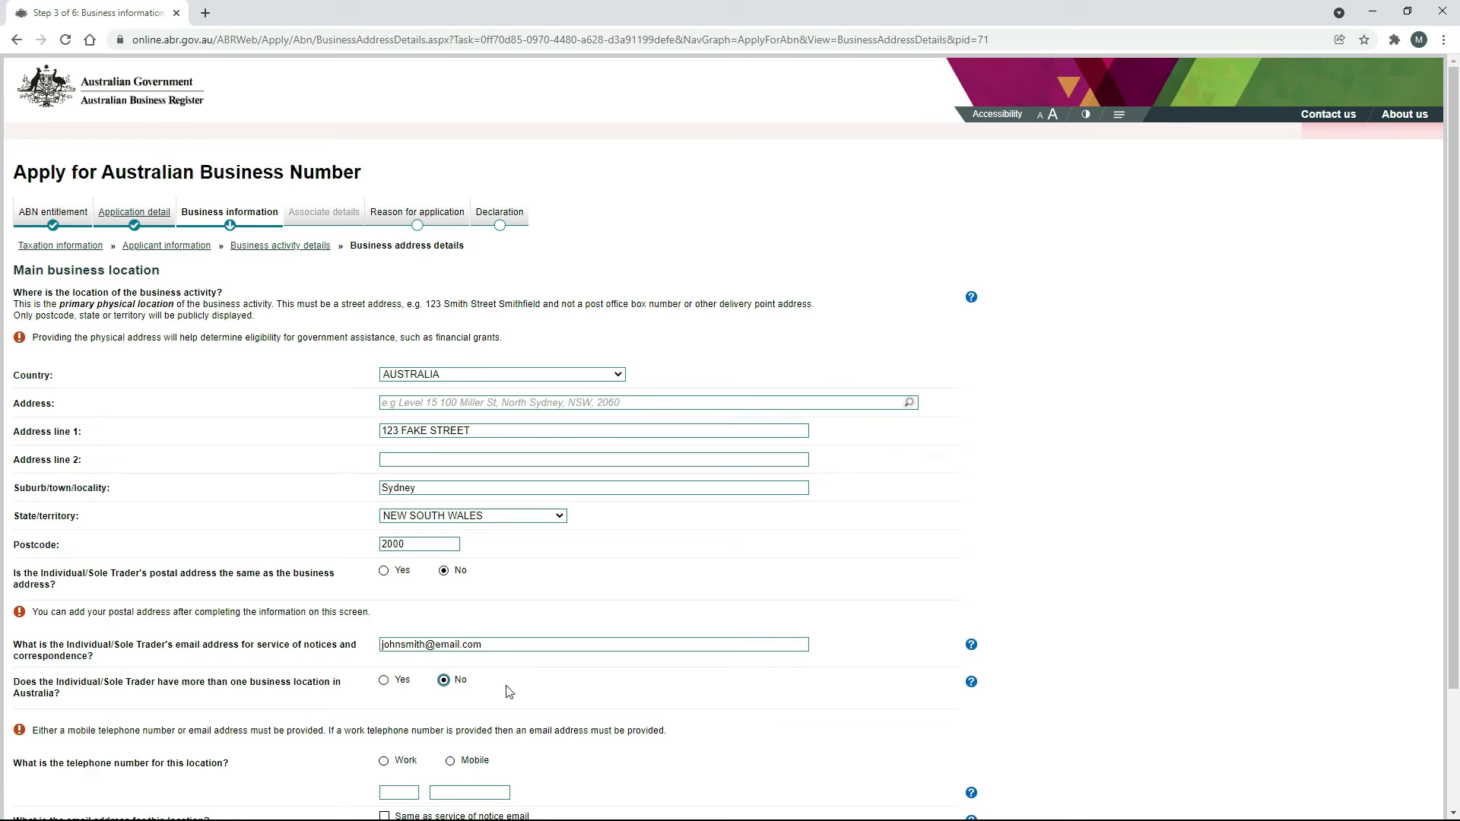
Set the location's phone type to Mobile and enter the mobile number.
{"action": "scroll", "coordinate": [766, 691], "scroll_direction": "down", "scroll_amount": 2}
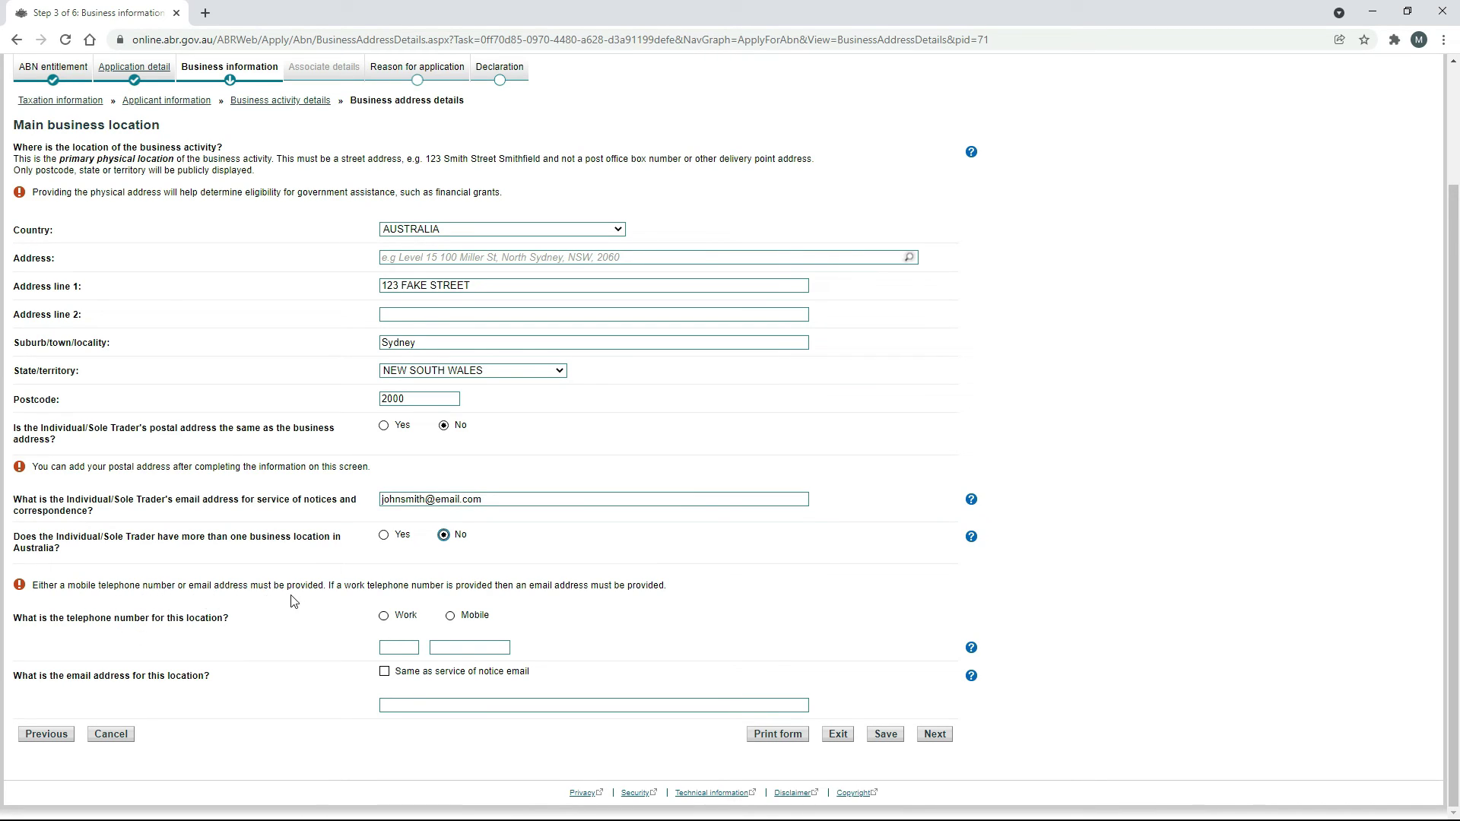
{"action": "left_click", "coordinate": [450, 616]}
{"action": "key", "text": "Tab"}
{"action": "key", "text": "Tab"}
Reuse the service of notice email for the location, then accept Contact details unchanged.
{"action": "left_click", "coordinate": [384, 673]}
{"action": "left_click", "coordinate": [935, 734]}
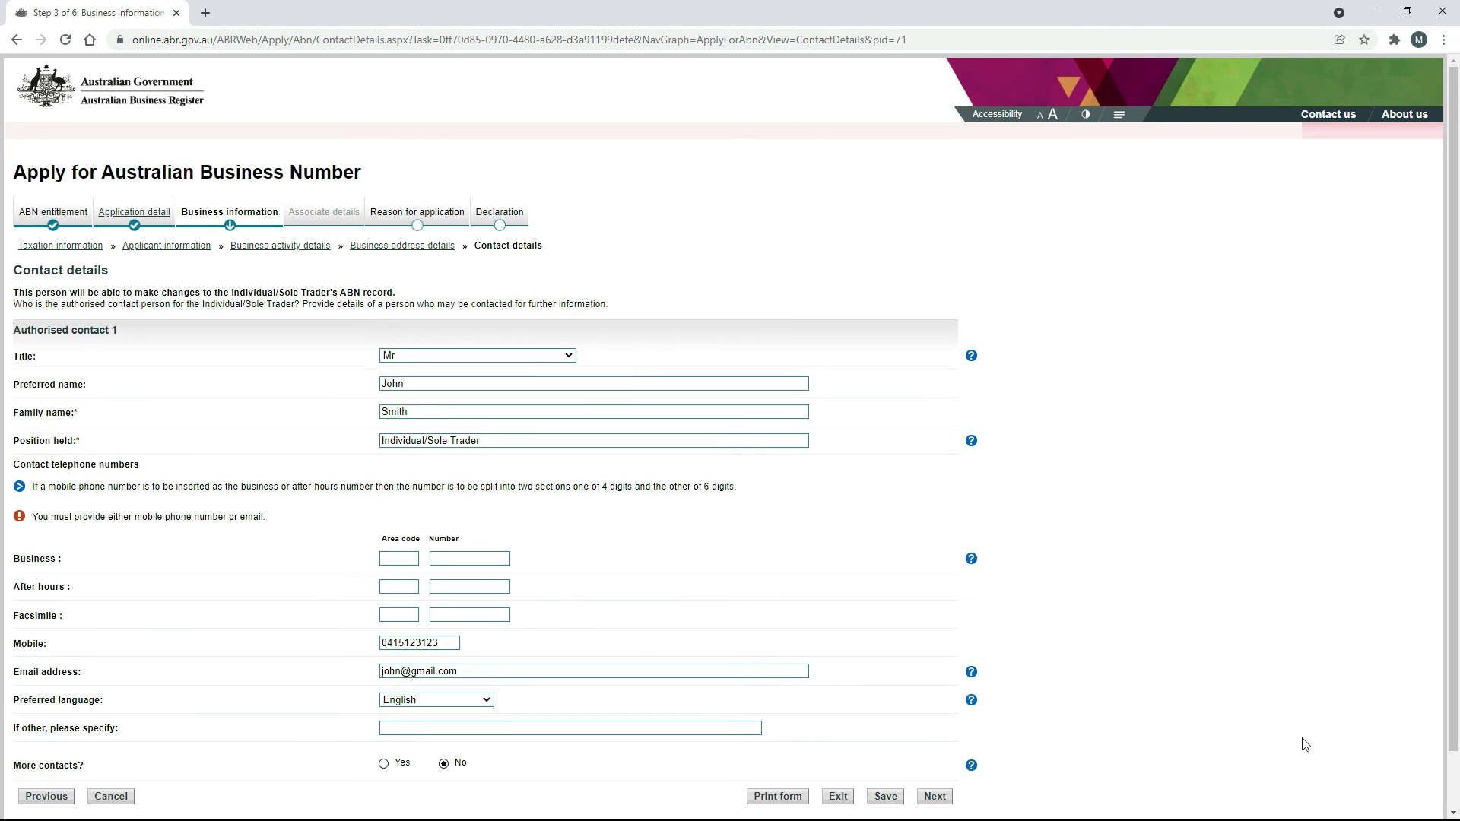
{"action": "left_click", "coordinate": [935, 796]}
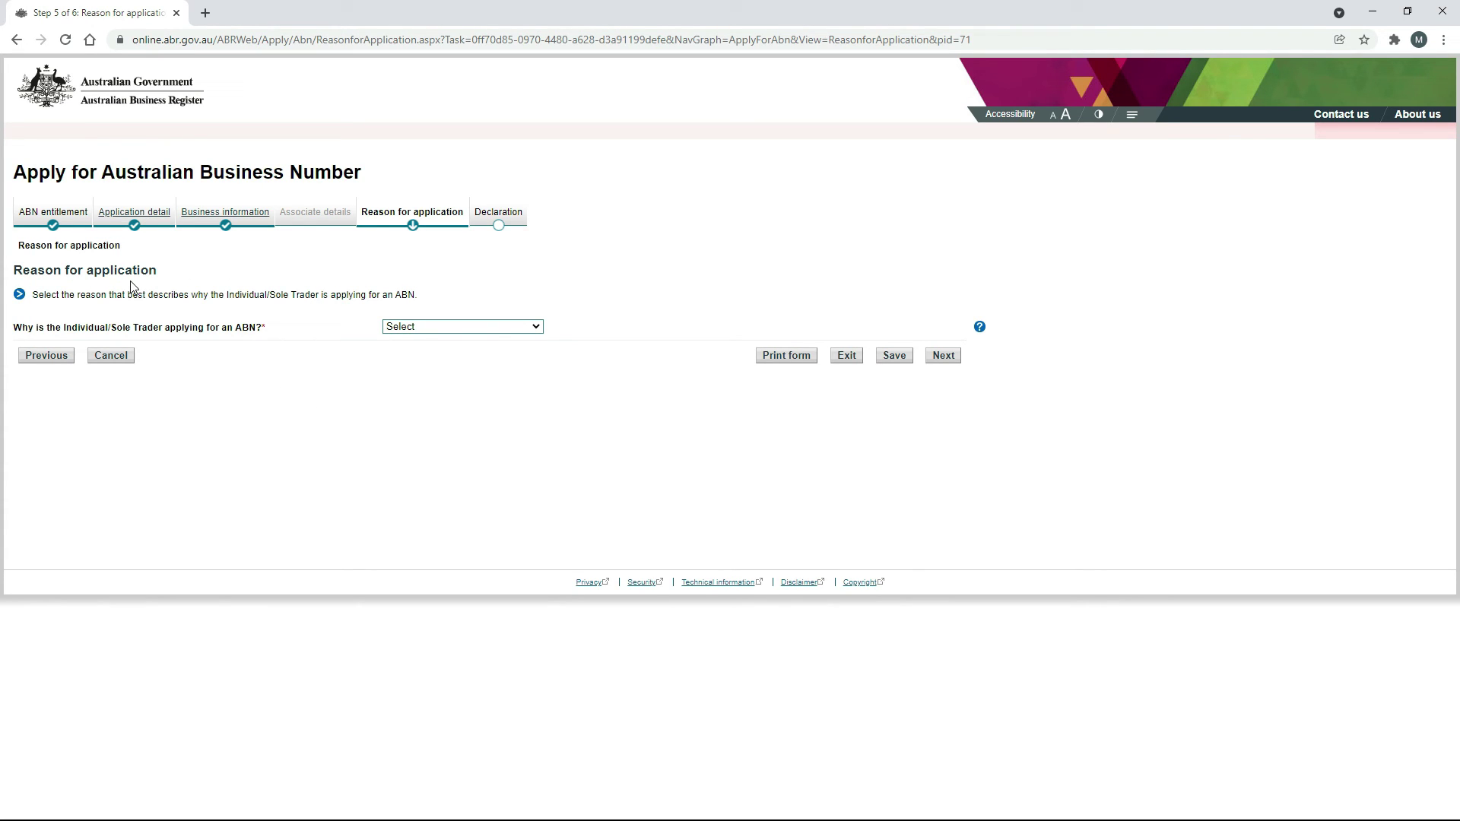
Choose 'New Business in Australia' as the reason, answer Yes to first time in business, and continue.
{"action": "left_click", "coordinate": [537, 329]}
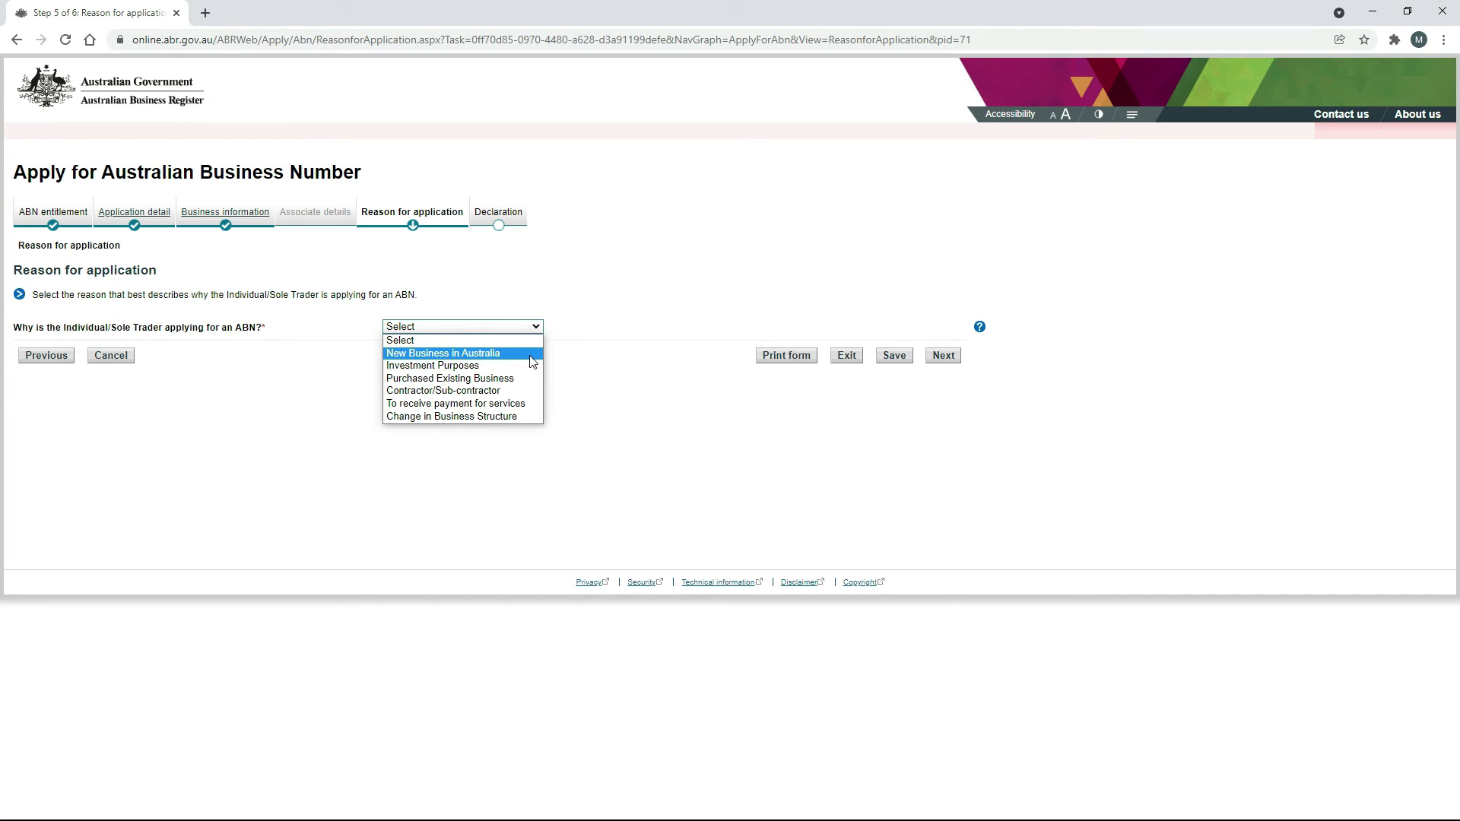
{"action": "left_click", "coordinate": [532, 355]}
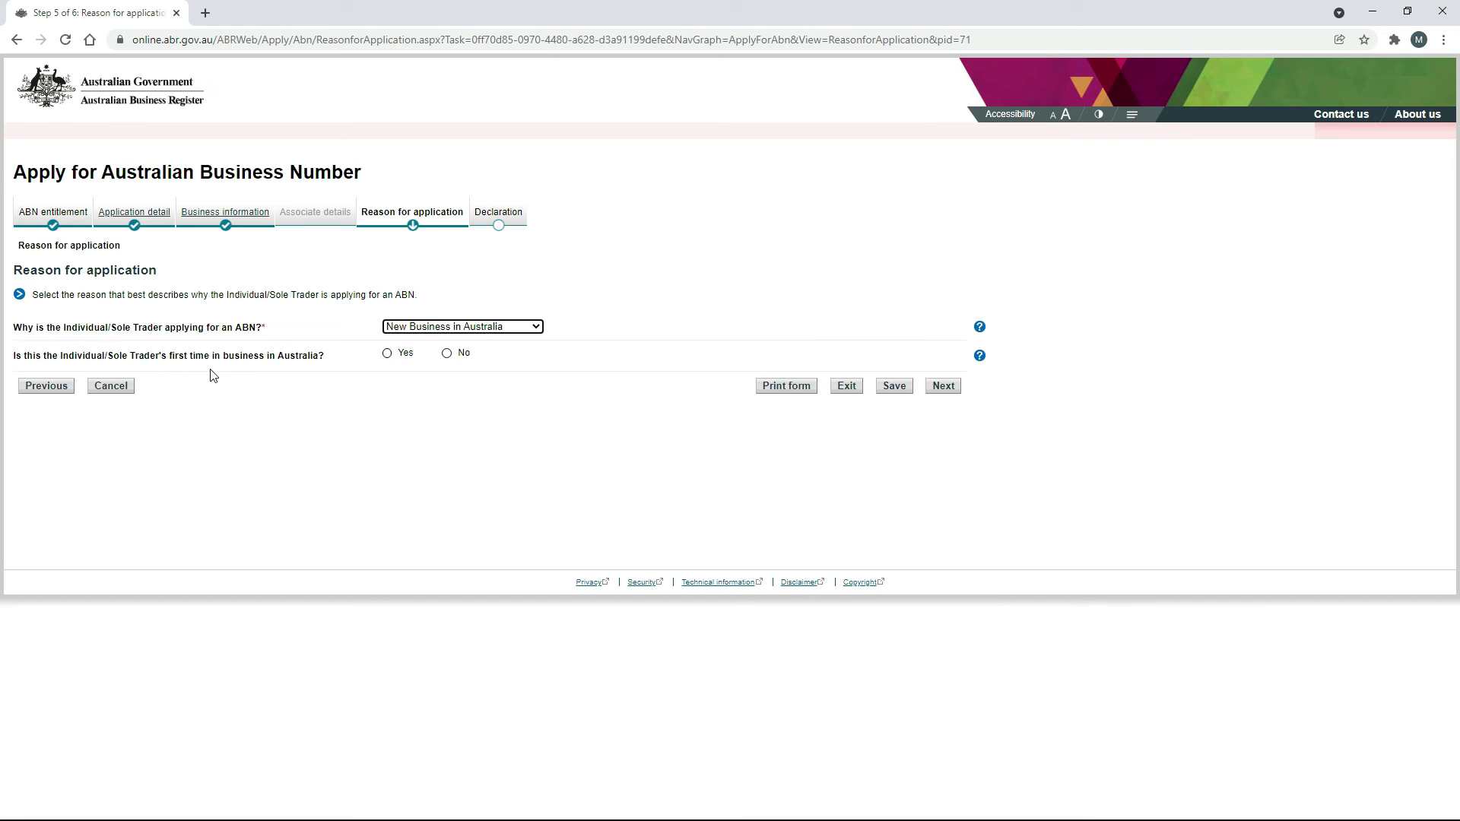
{"action": "left_click", "coordinate": [387, 355]}
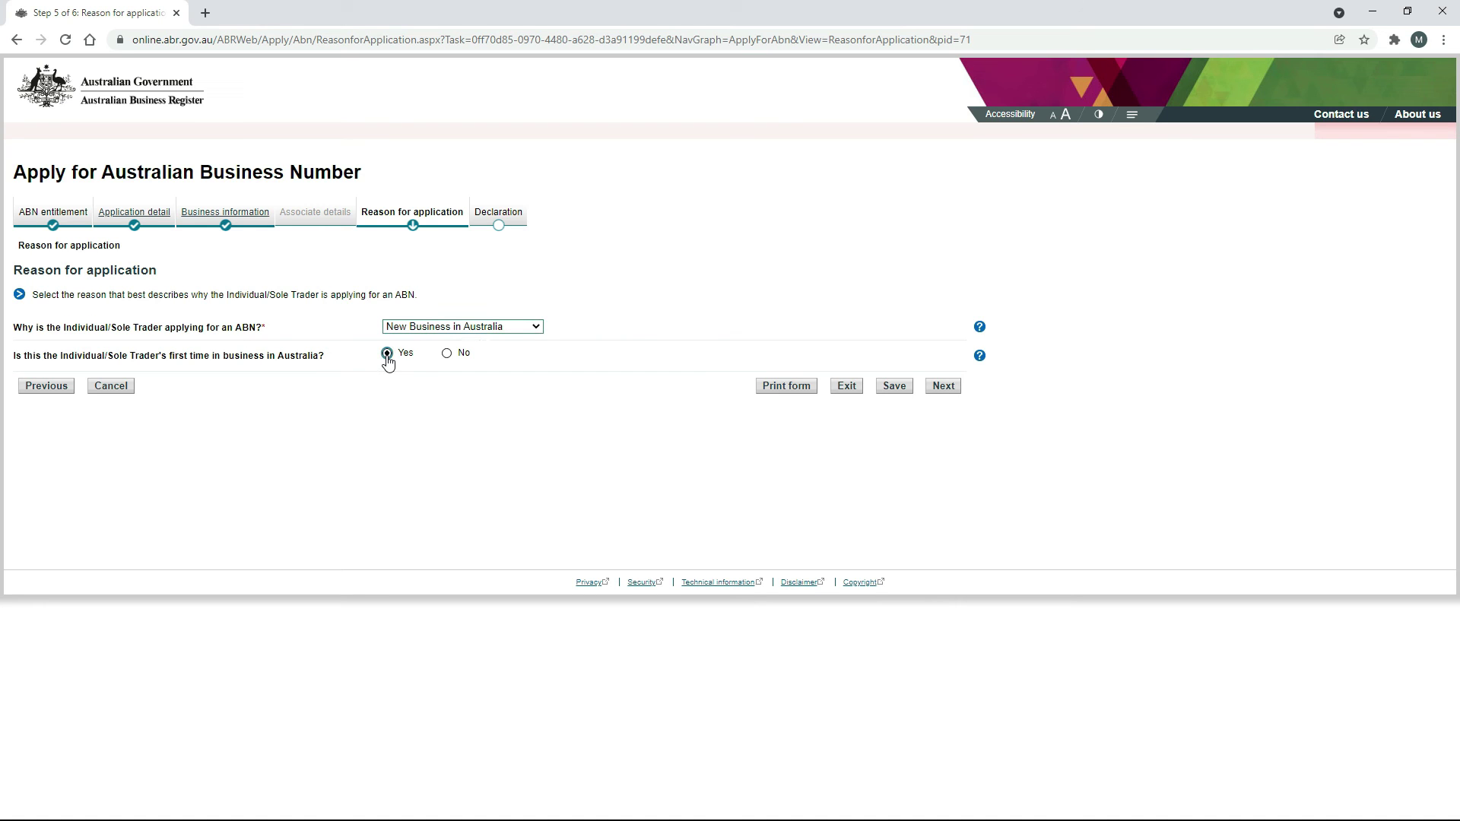
{"action": "left_click", "coordinate": [943, 386]}
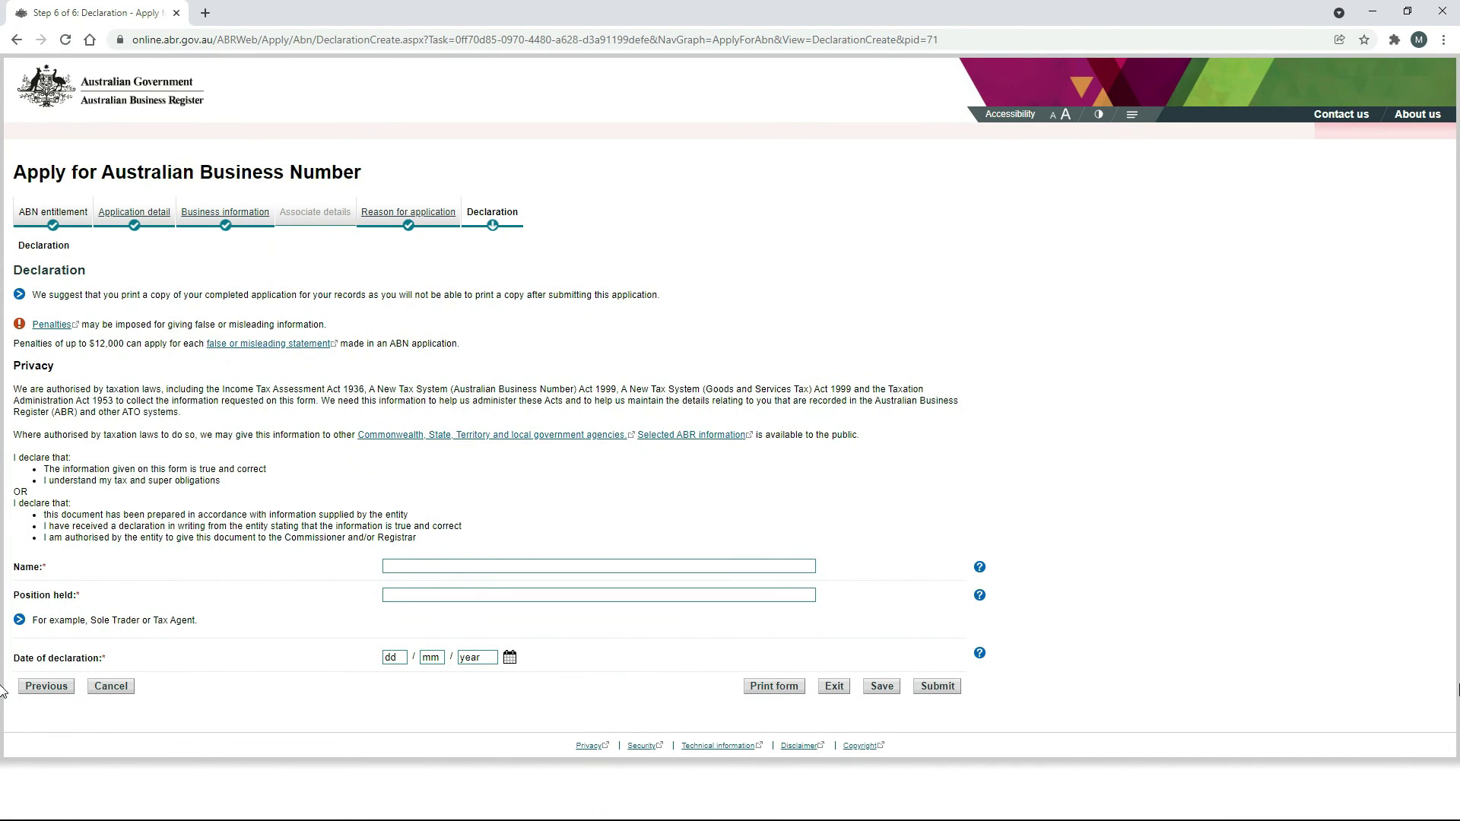